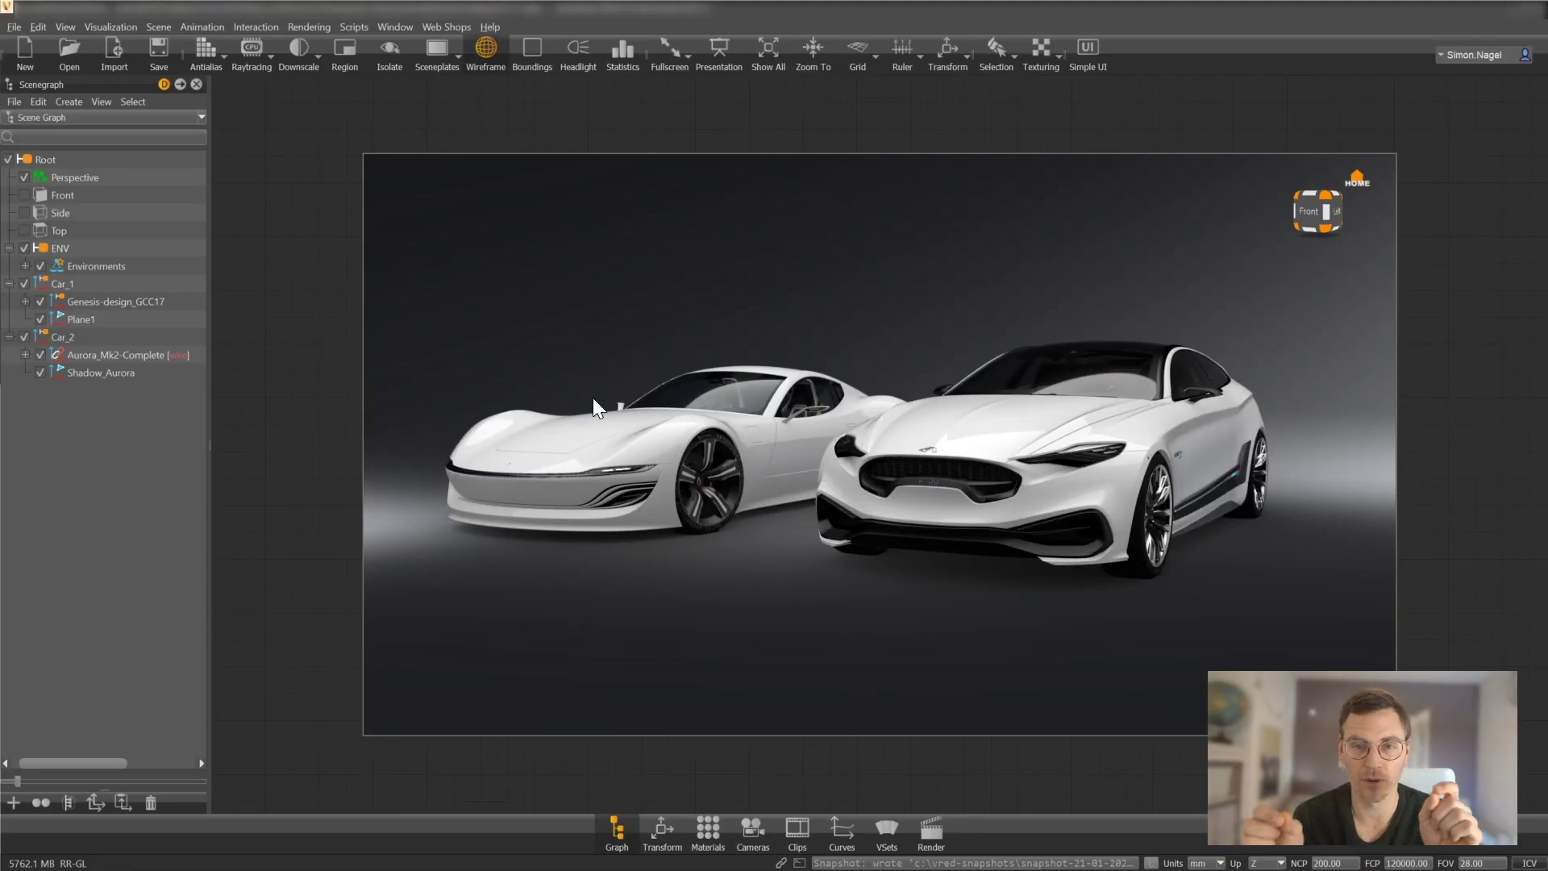
# Select Car_2, then Car_1, Car_2 again, and finish with Car_1 selected in the Scenegraph
pyautogui.click(86, 337)
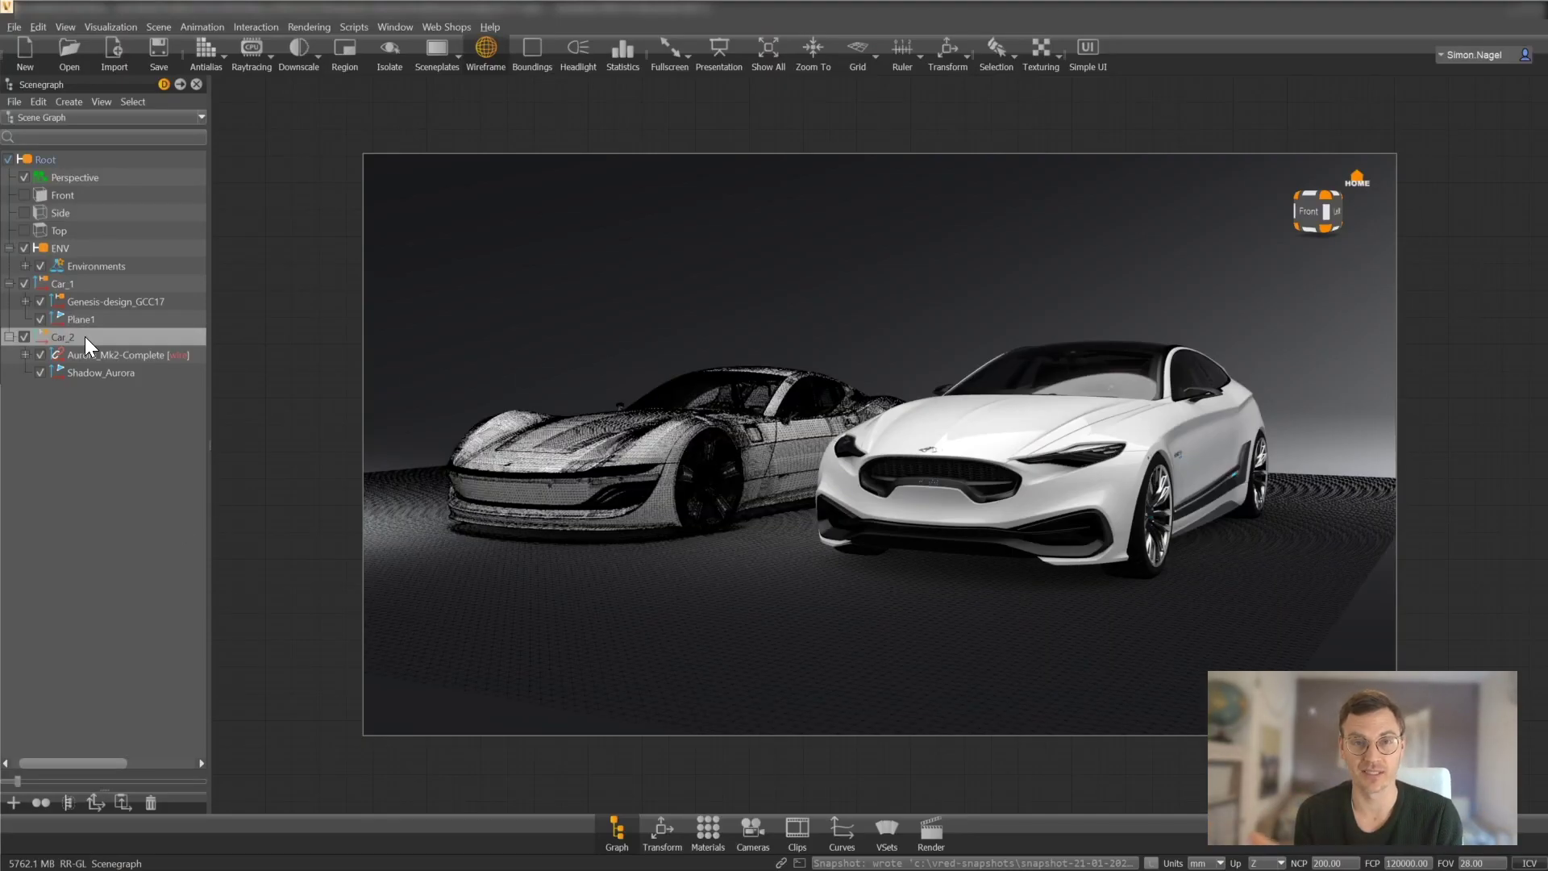
pyautogui.click(60, 283)
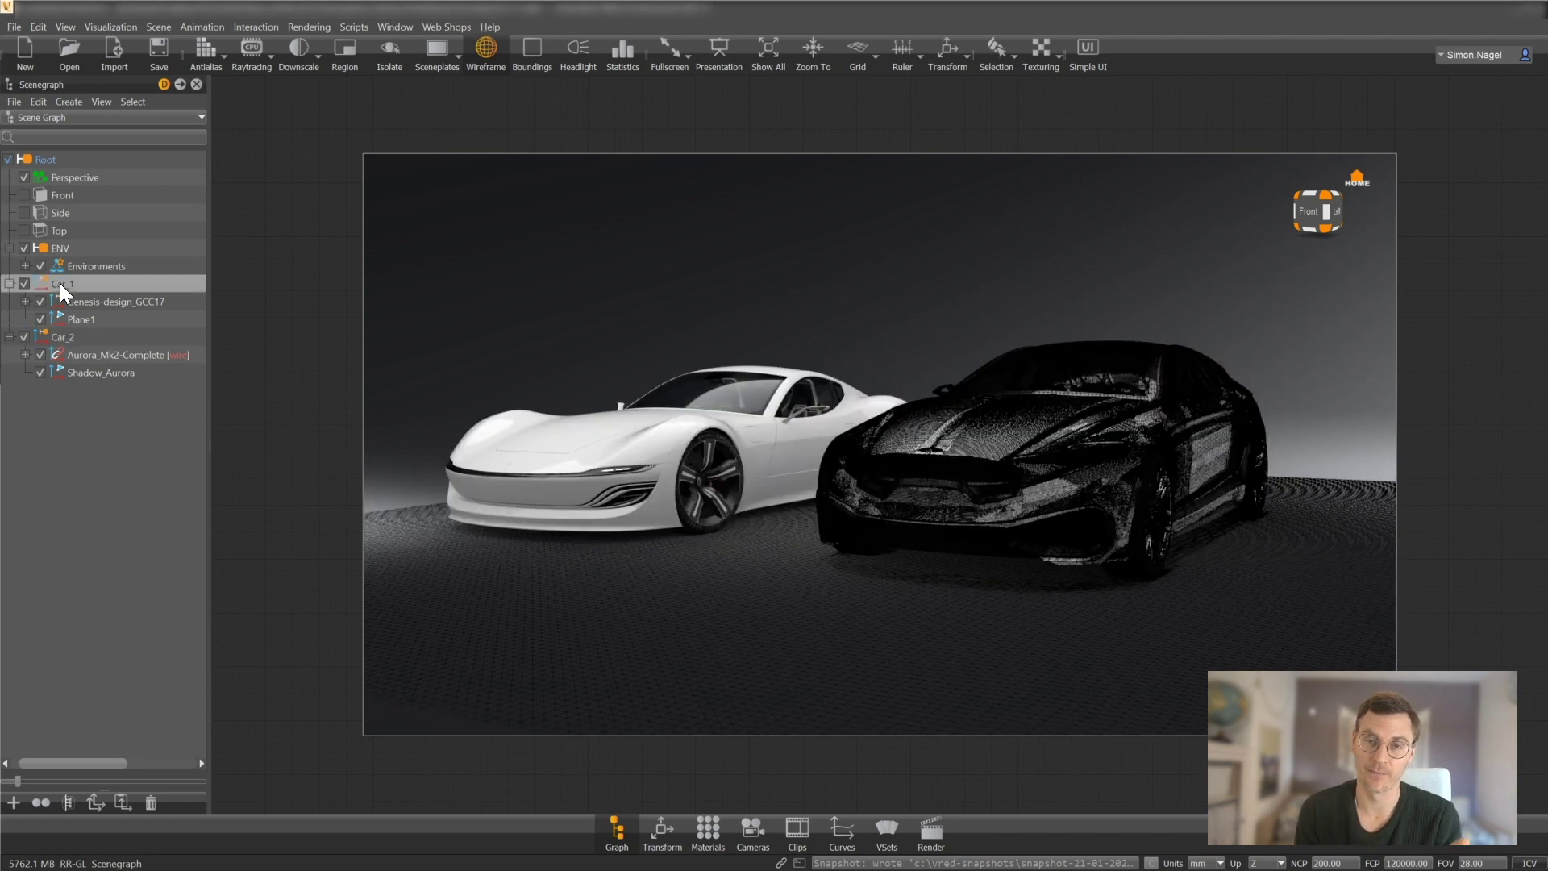
pyautogui.click(56, 337)
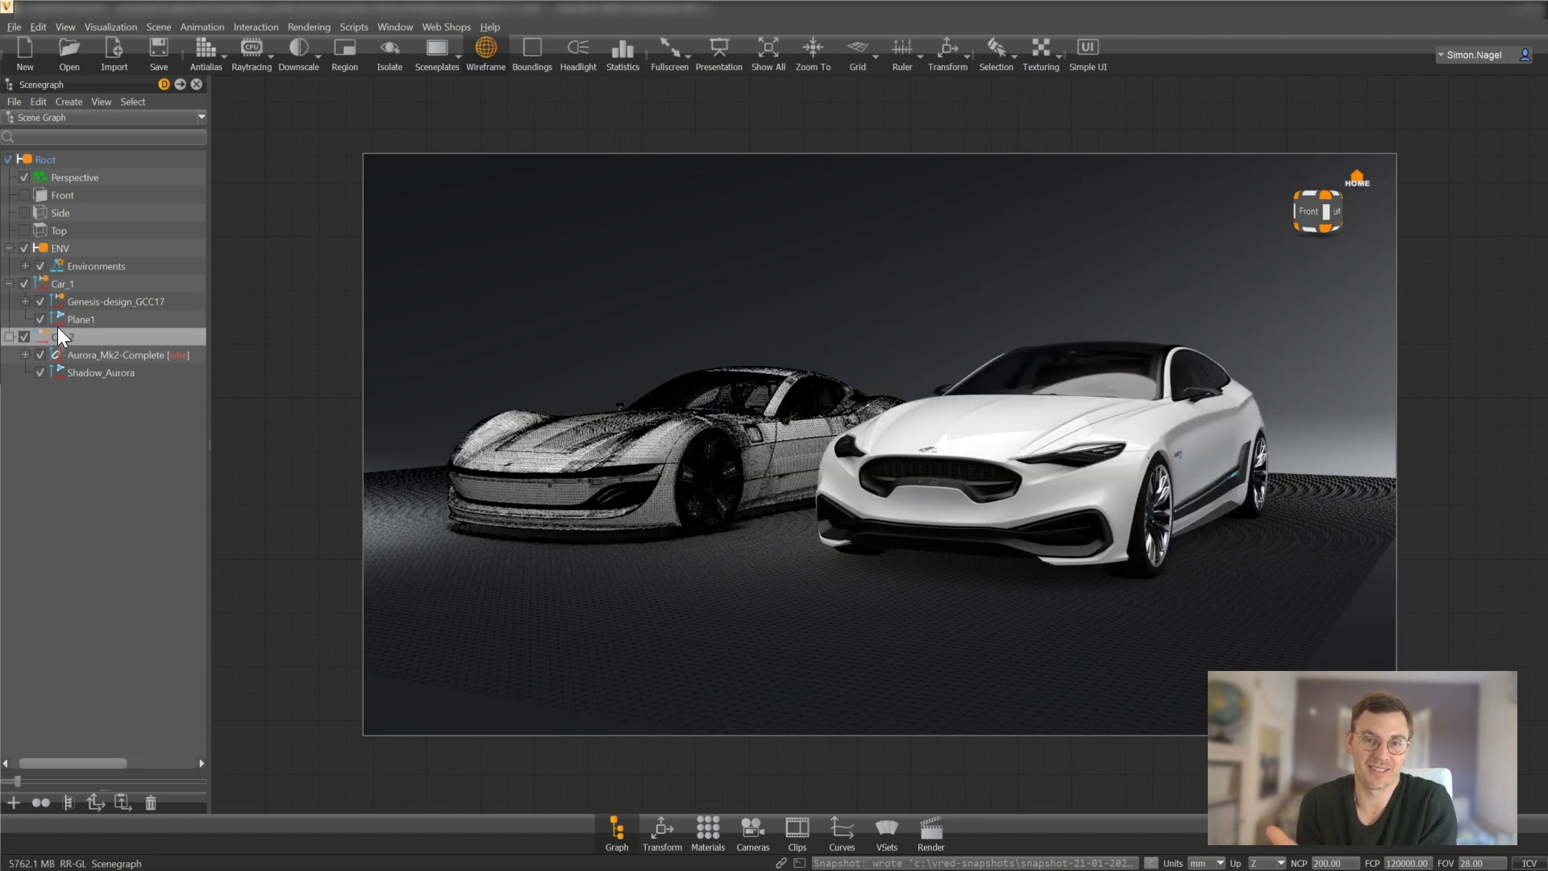
pyautogui.click(62, 284)
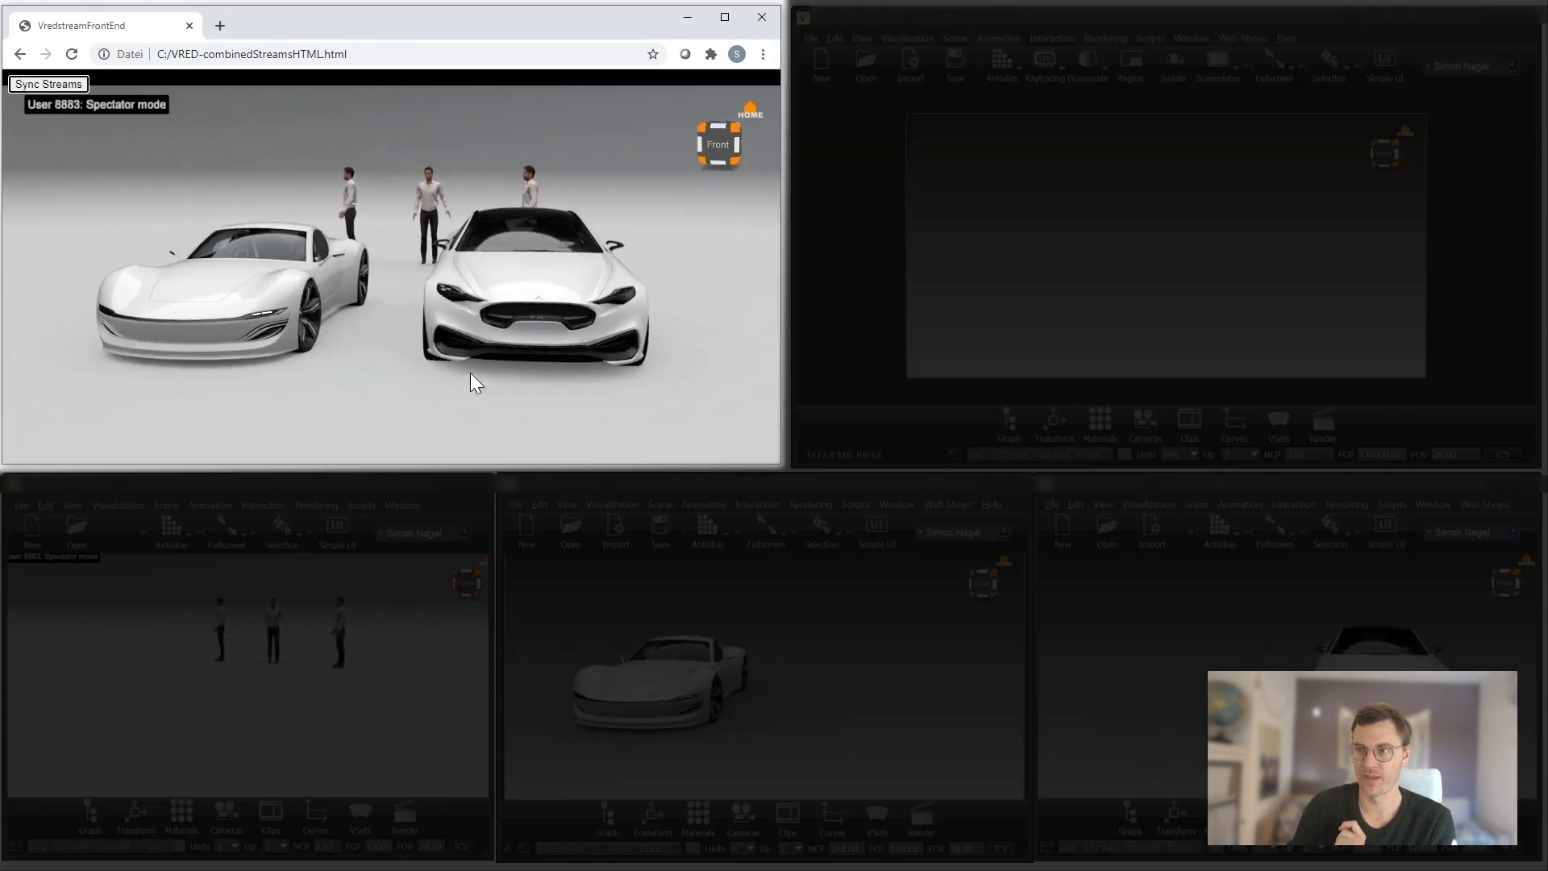
# Orbit the combined browser stream to a corner view and then further around the cars
pyautogui.moveTo(471, 372); pyautogui.dragTo(255, 377)
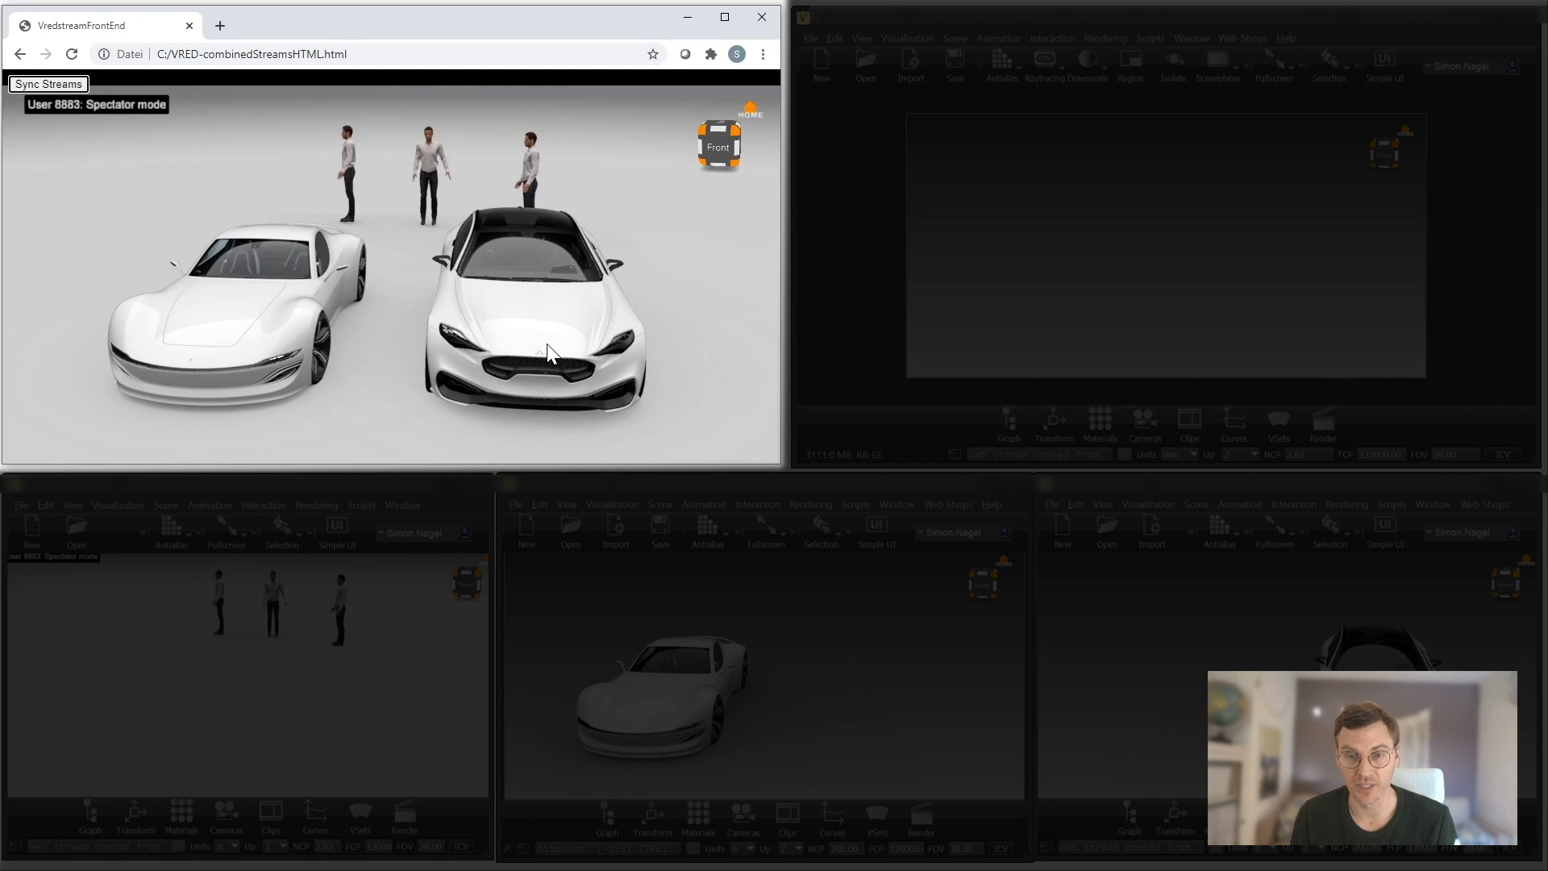
pyautogui.moveTo(564, 321); pyautogui.dragTo(215, 324)
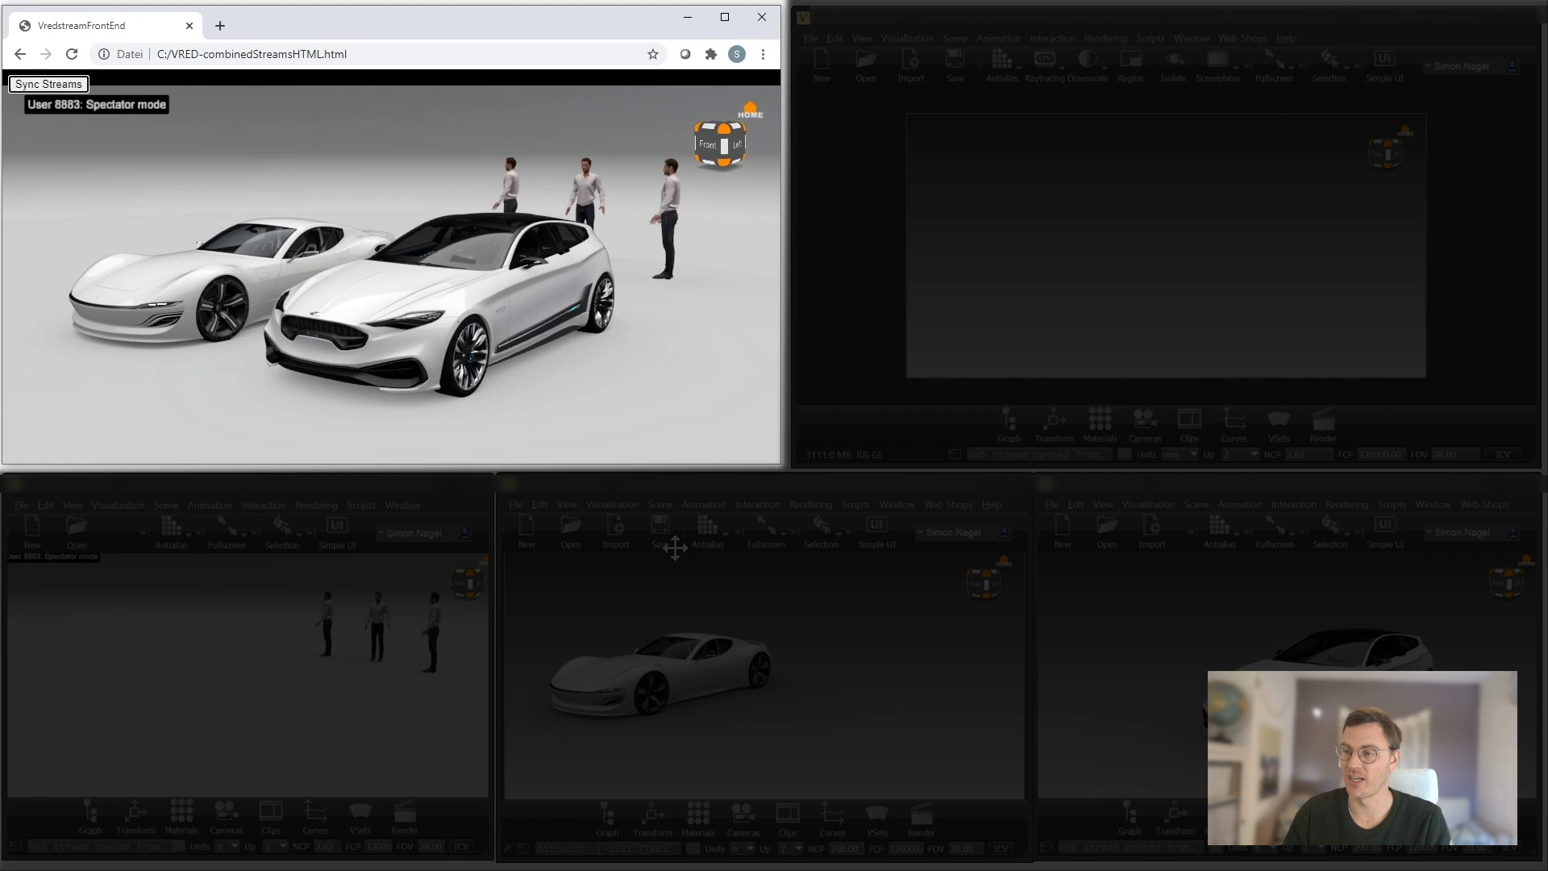
# Raise the sports car along its Z axis, orbit the synced scene, and deselect the car
pyautogui.click(632, 683)
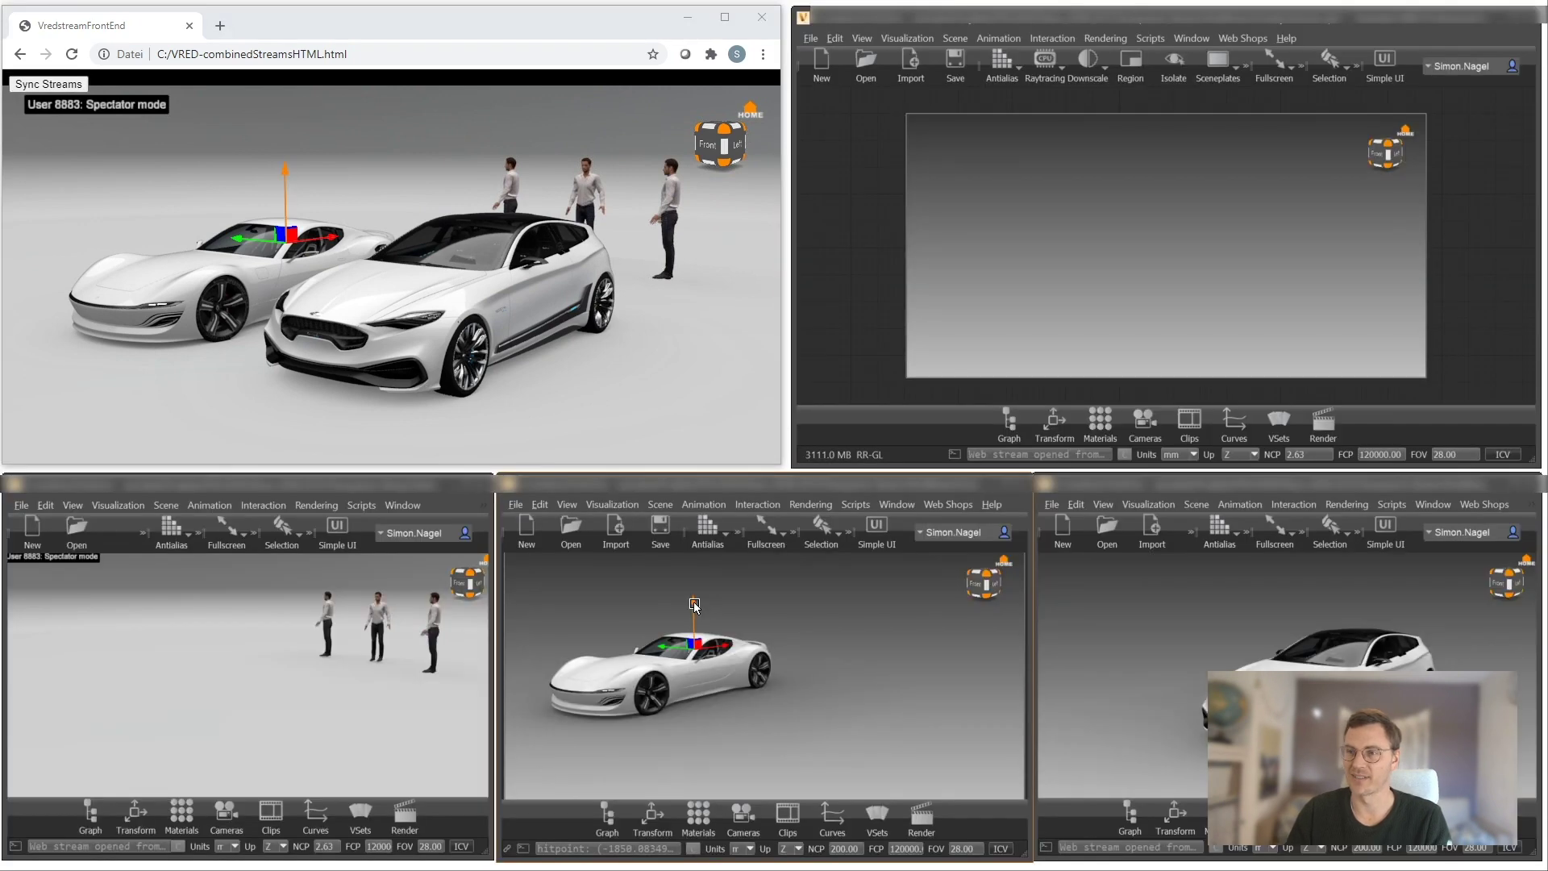
pyautogui.moveTo(694, 606); pyautogui.dragTo(691, 591)
pyautogui.moveTo(205, 341); pyautogui.dragTo(556, 443)
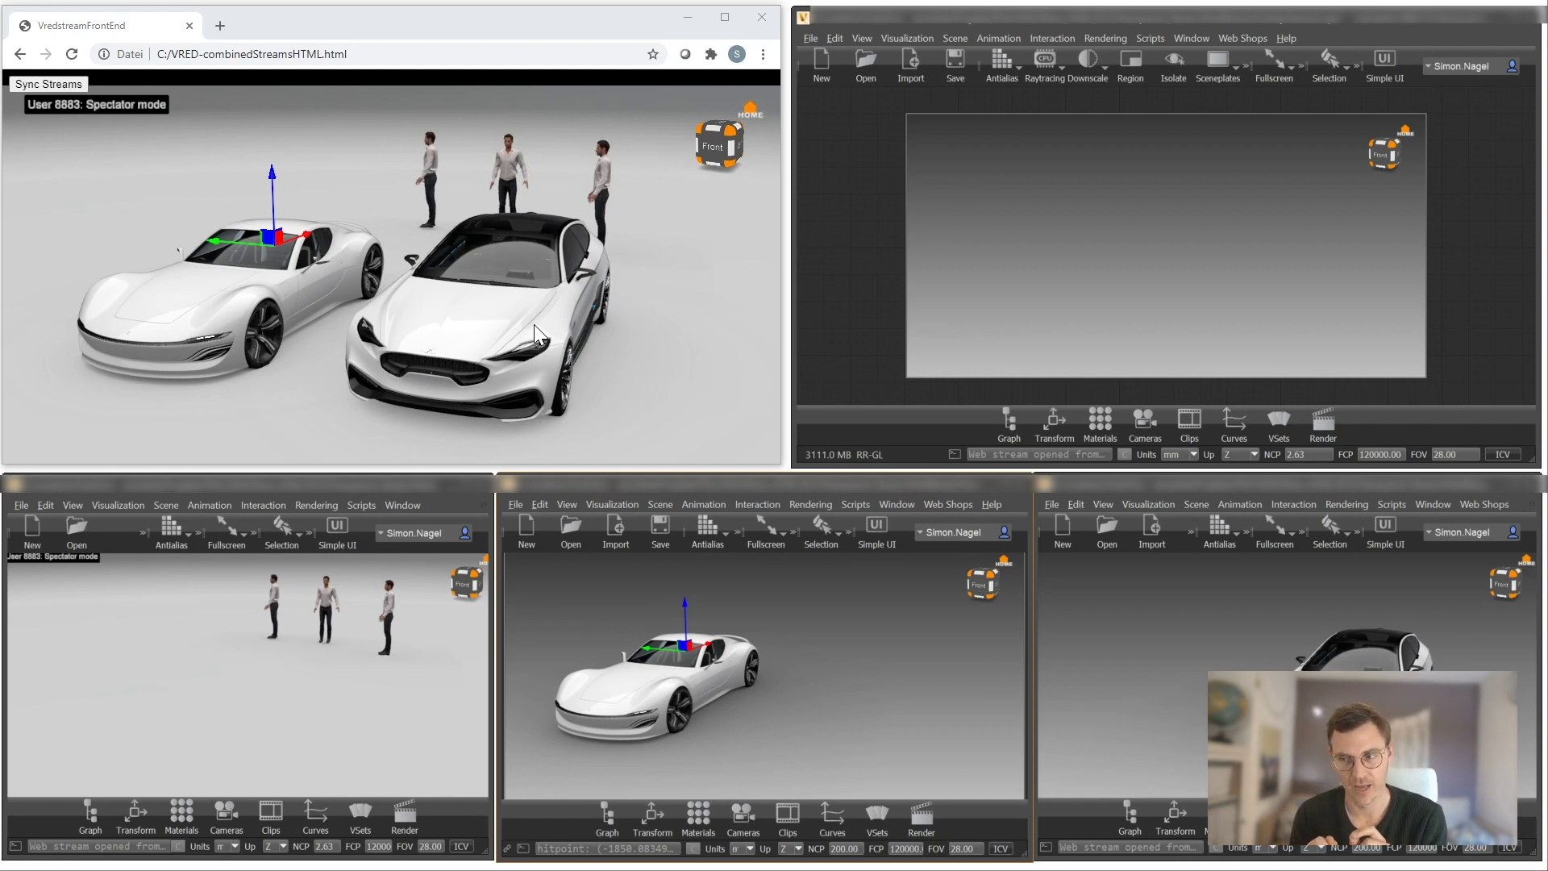
pyautogui.click(827, 680)
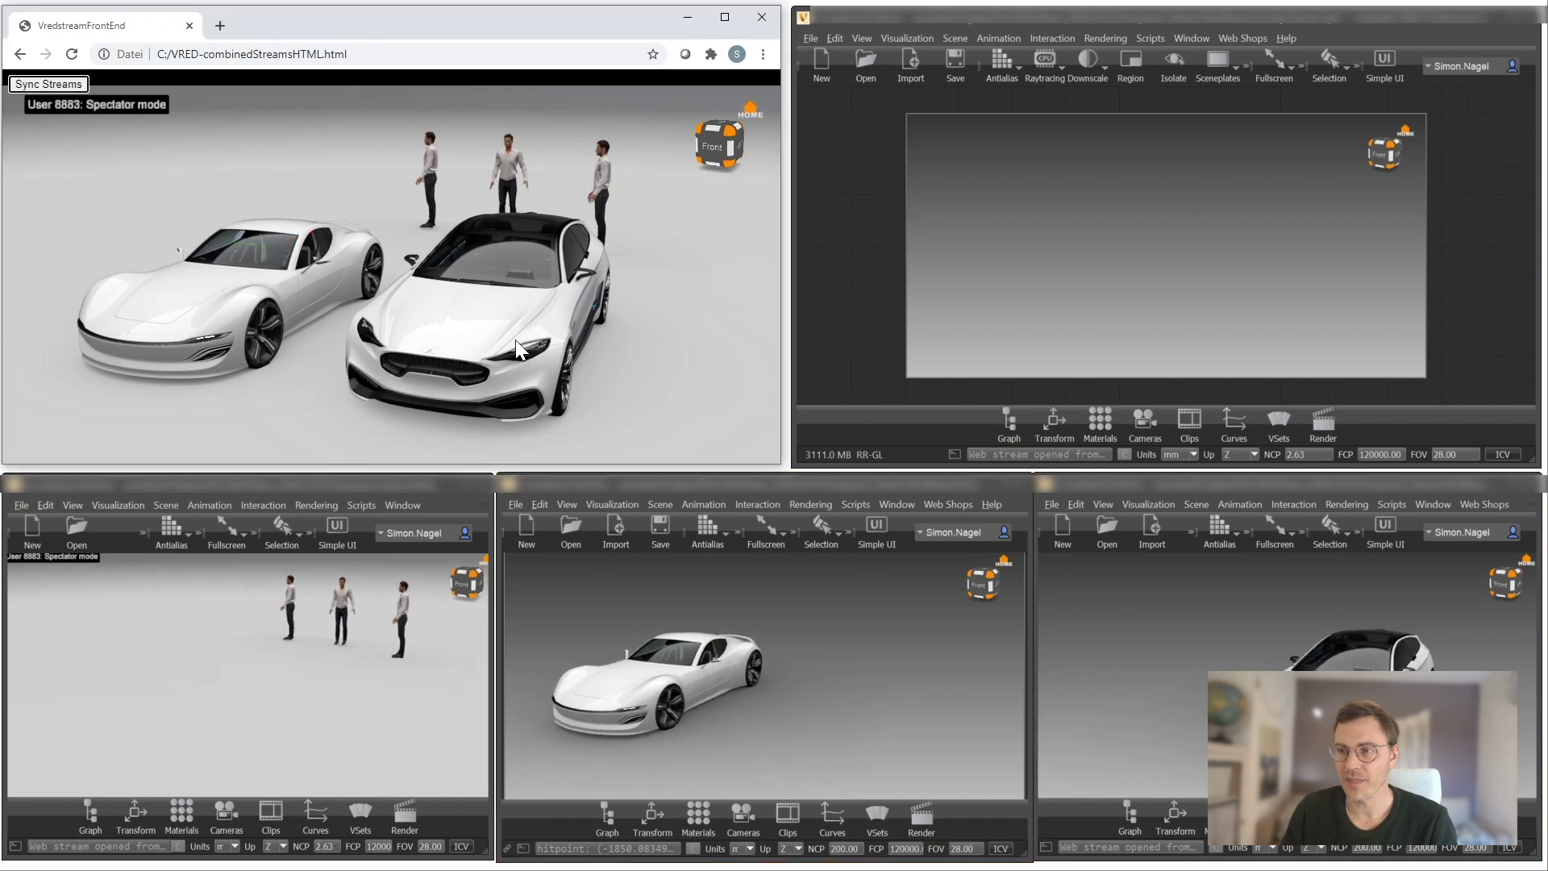
pyautogui.moveTo(467, 347); pyautogui.dragTo(515, 323)
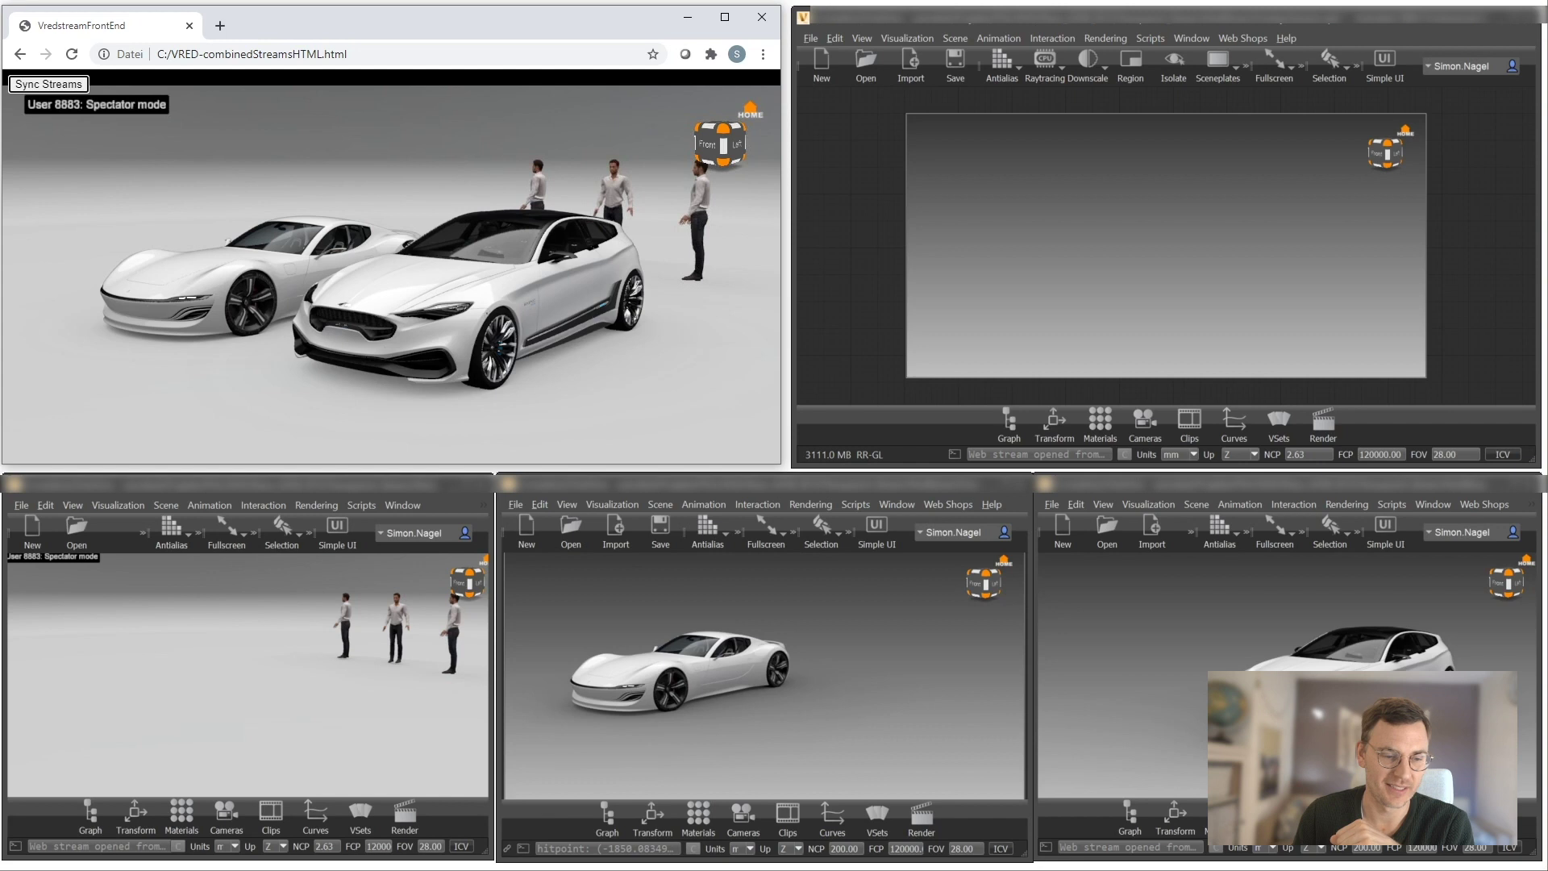
# Bring Notepad++ forward and orbit the streamed scene round to a front-left view of the sedan
pyautogui.hotkey('alt', 'Tab')
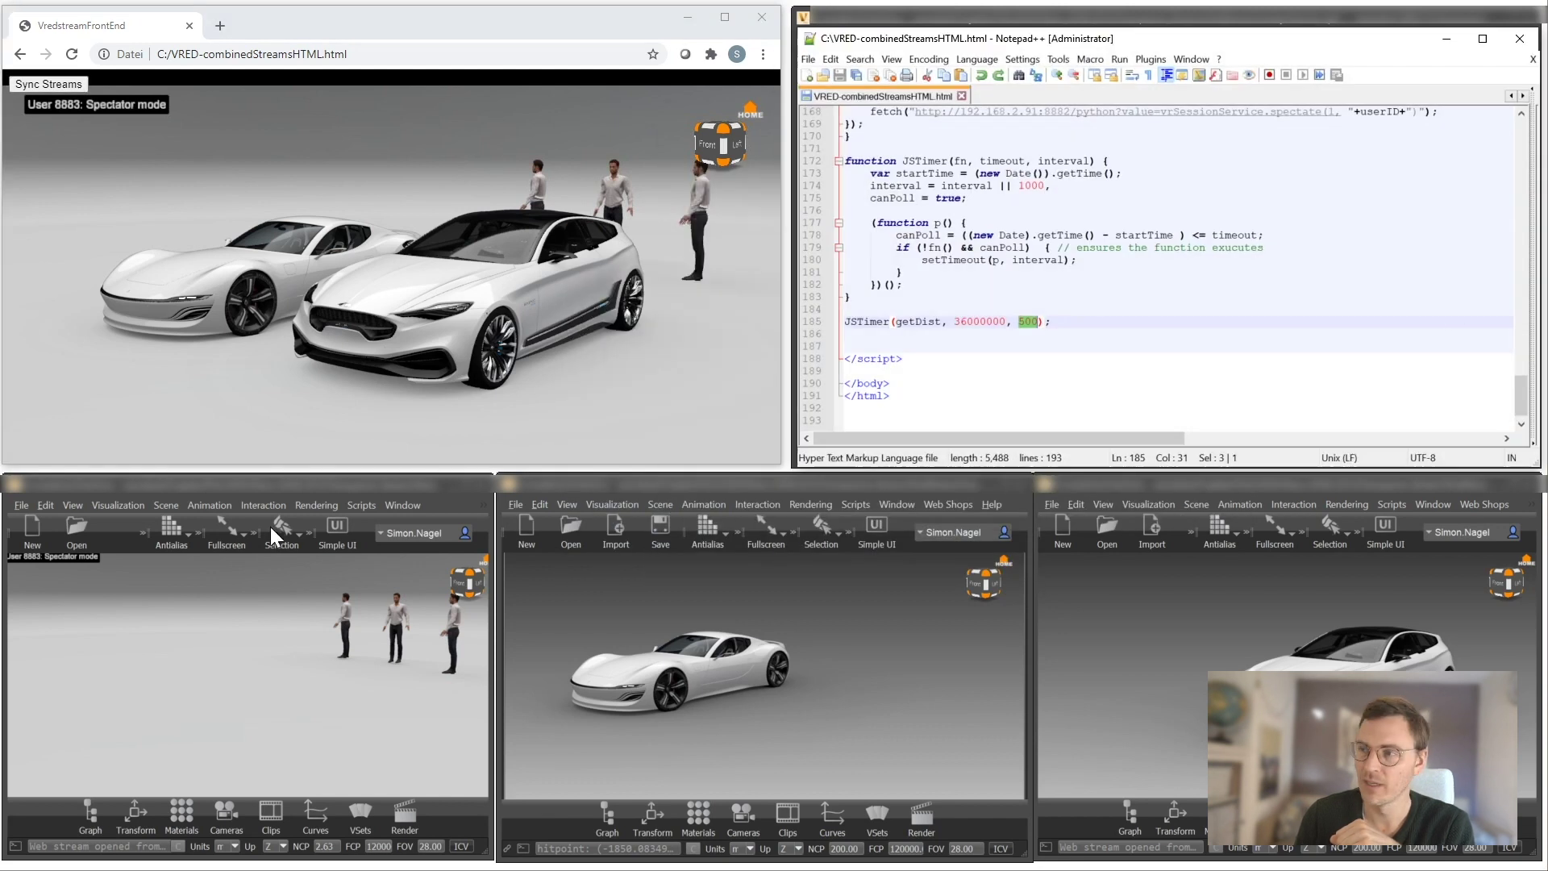
pyautogui.scroll(15, 1161, 274)
pyautogui.scroll(20, 1161, 274)
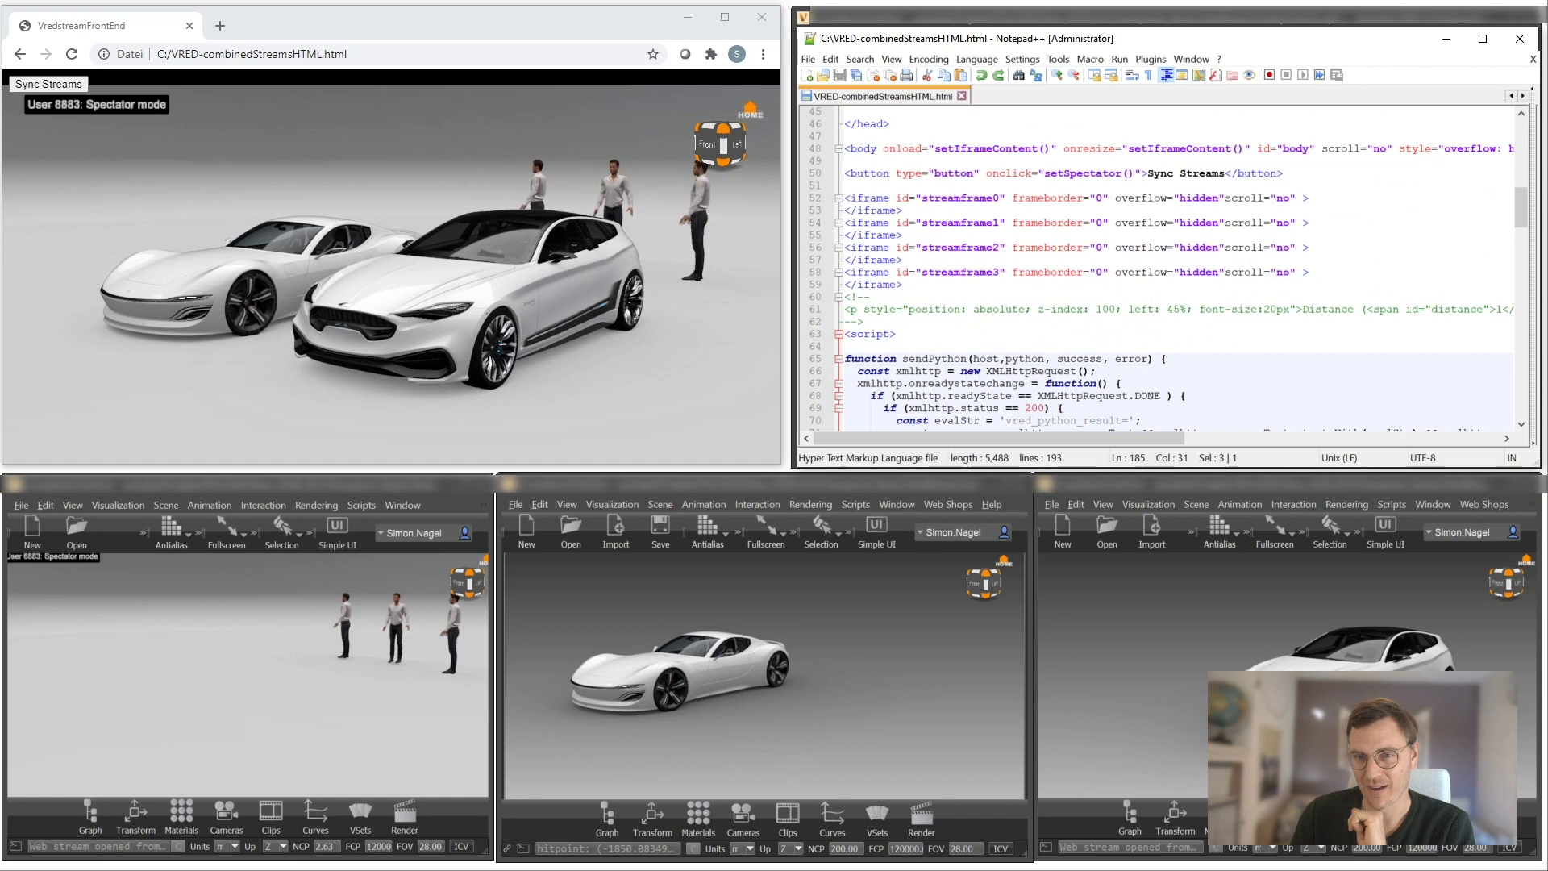
pyautogui.moveTo(442, 311); pyautogui.dragTo(631, 314)
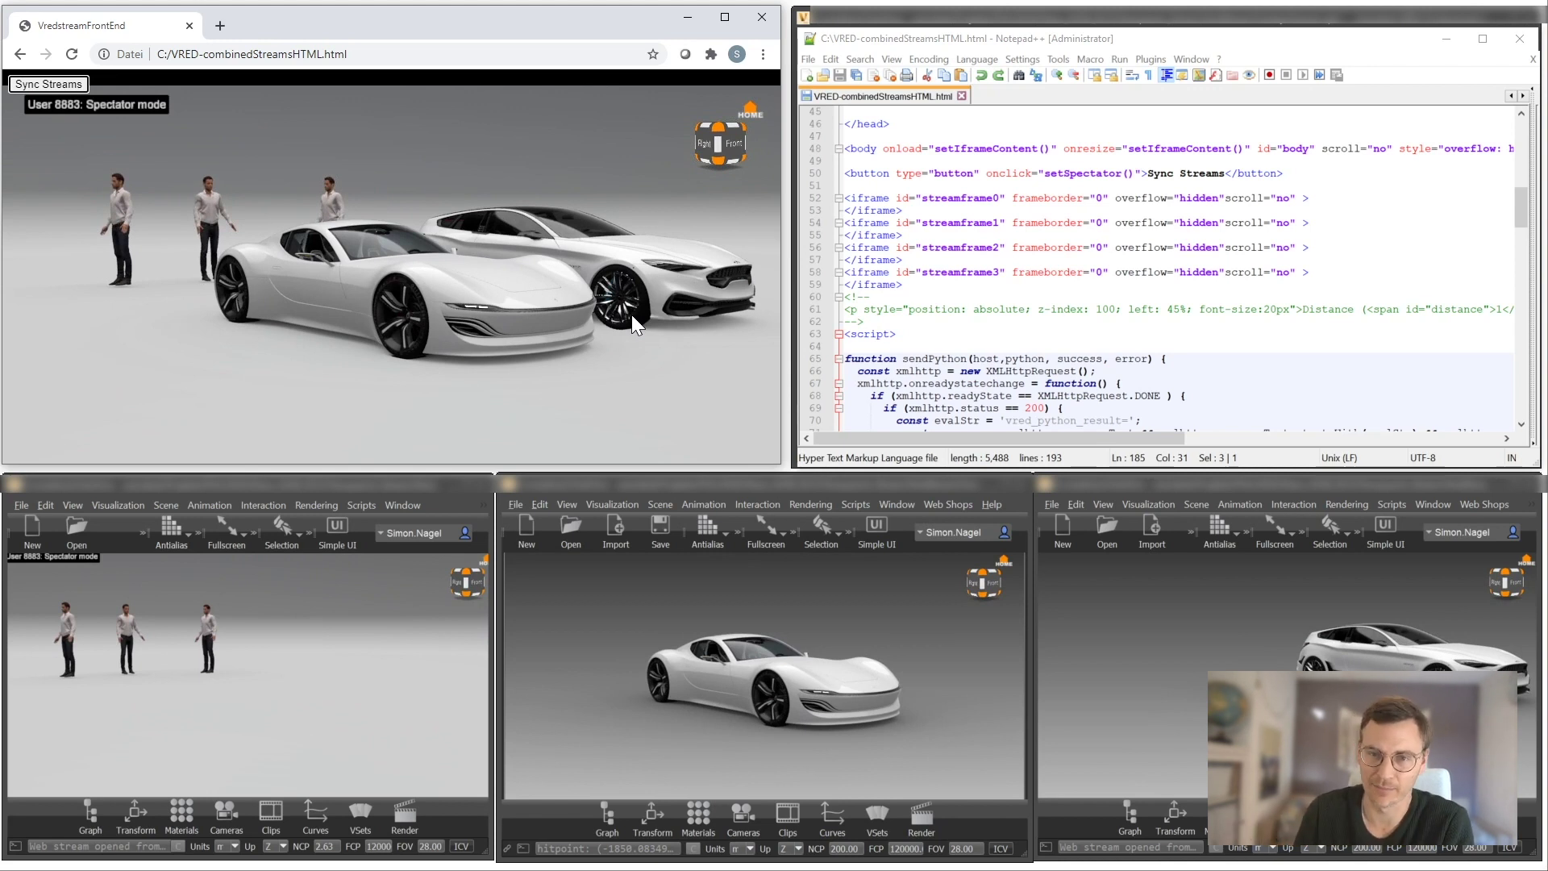
pyautogui.moveTo(631, 315); pyautogui.dragTo(419, 335)
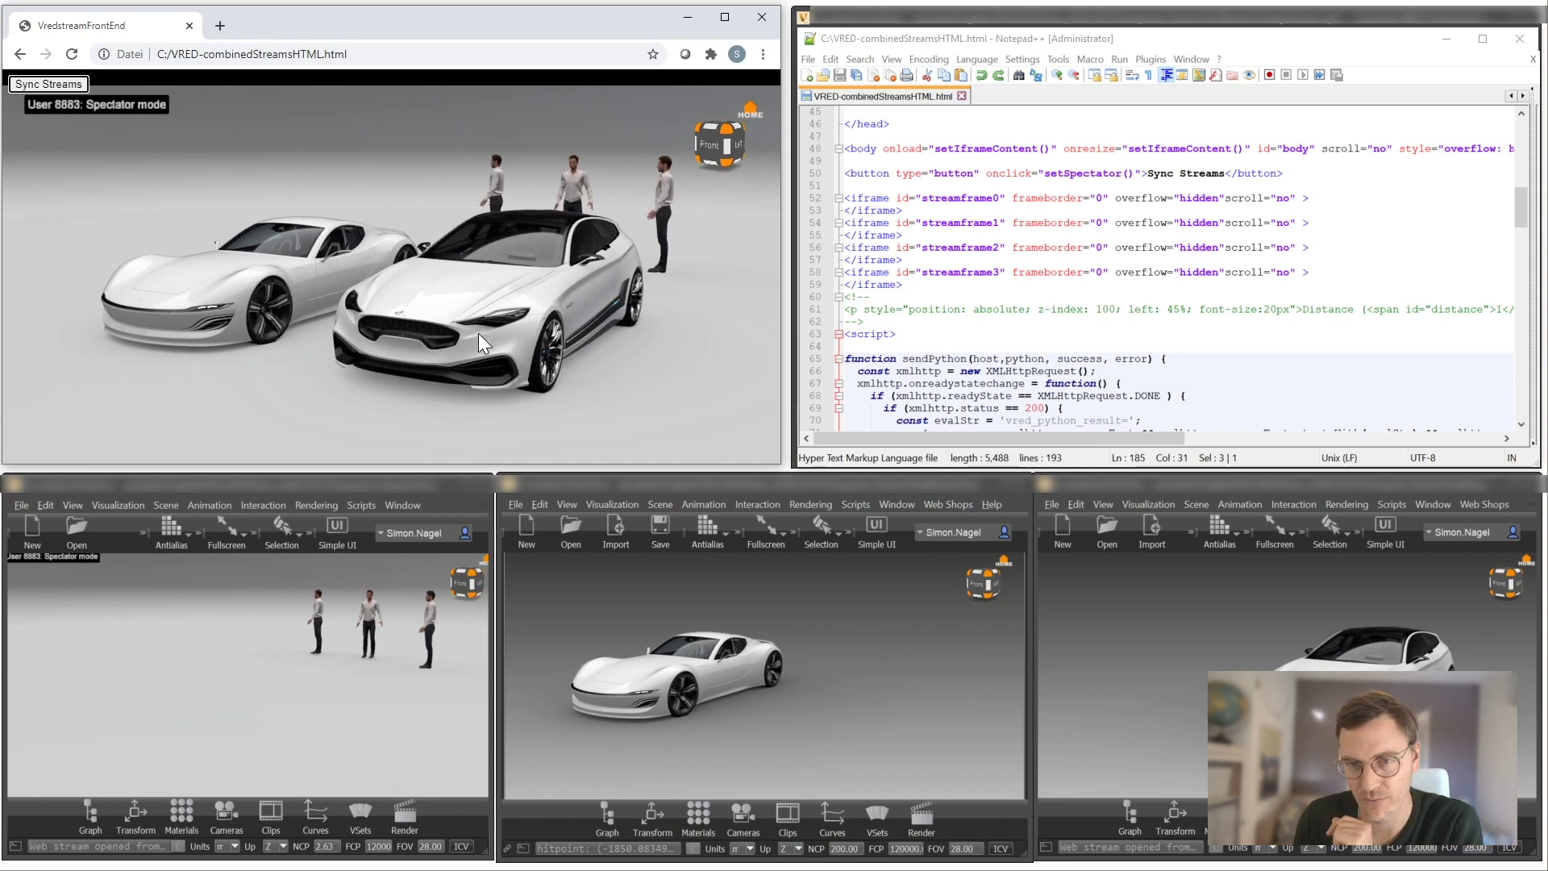
pyautogui.moveTo(432, 331); pyautogui.dragTo(398, 328)
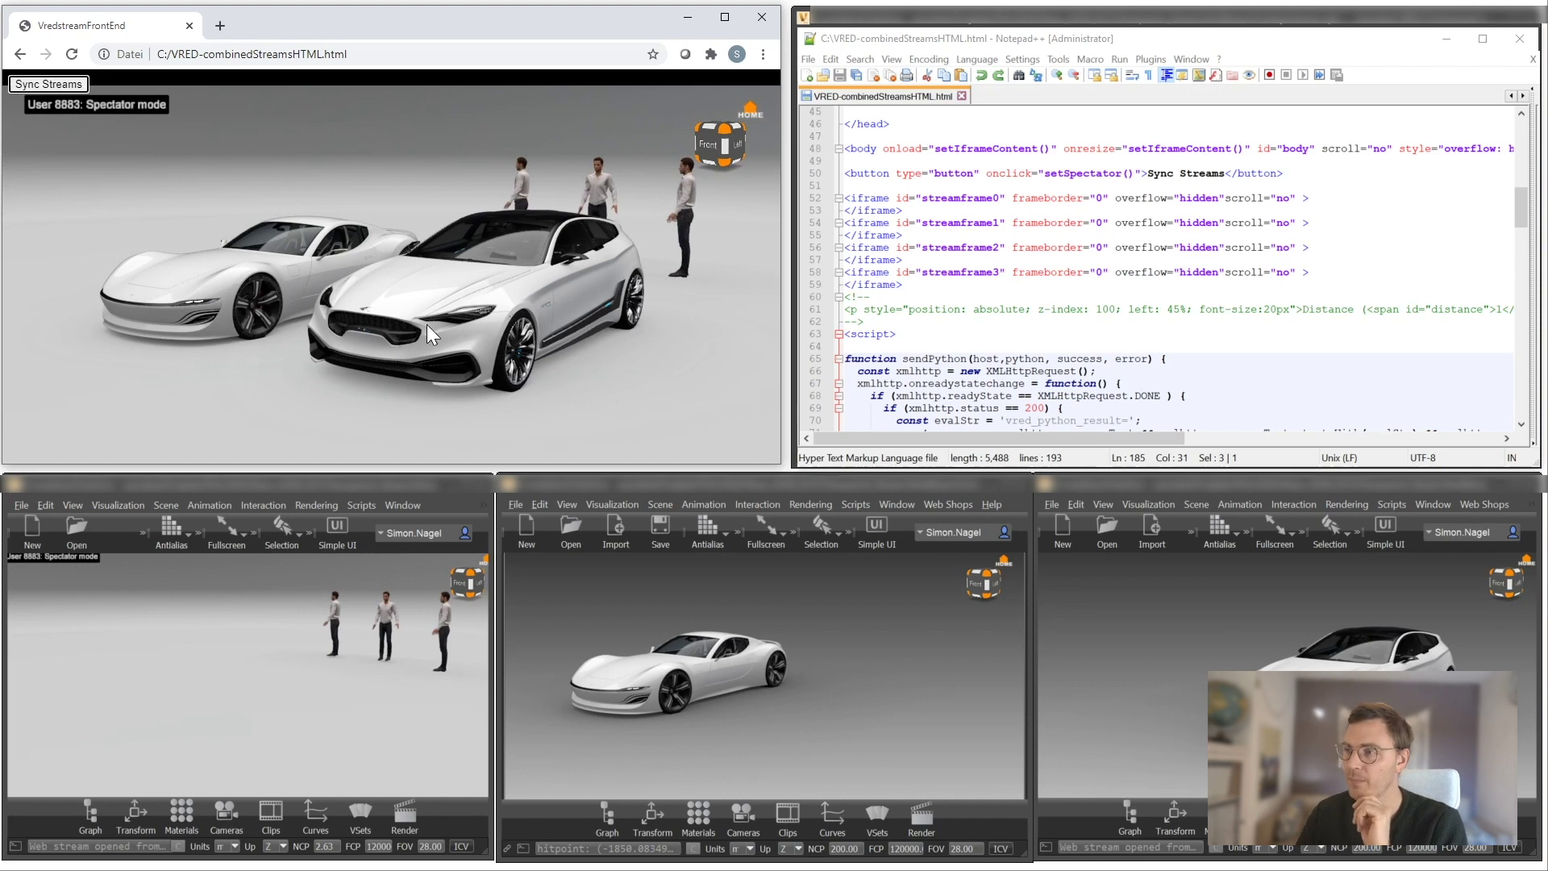
# Select line 129's statement setting streamframe0's zIndex in the getDist() function
pyautogui.scroll(-20, 1169, 266)
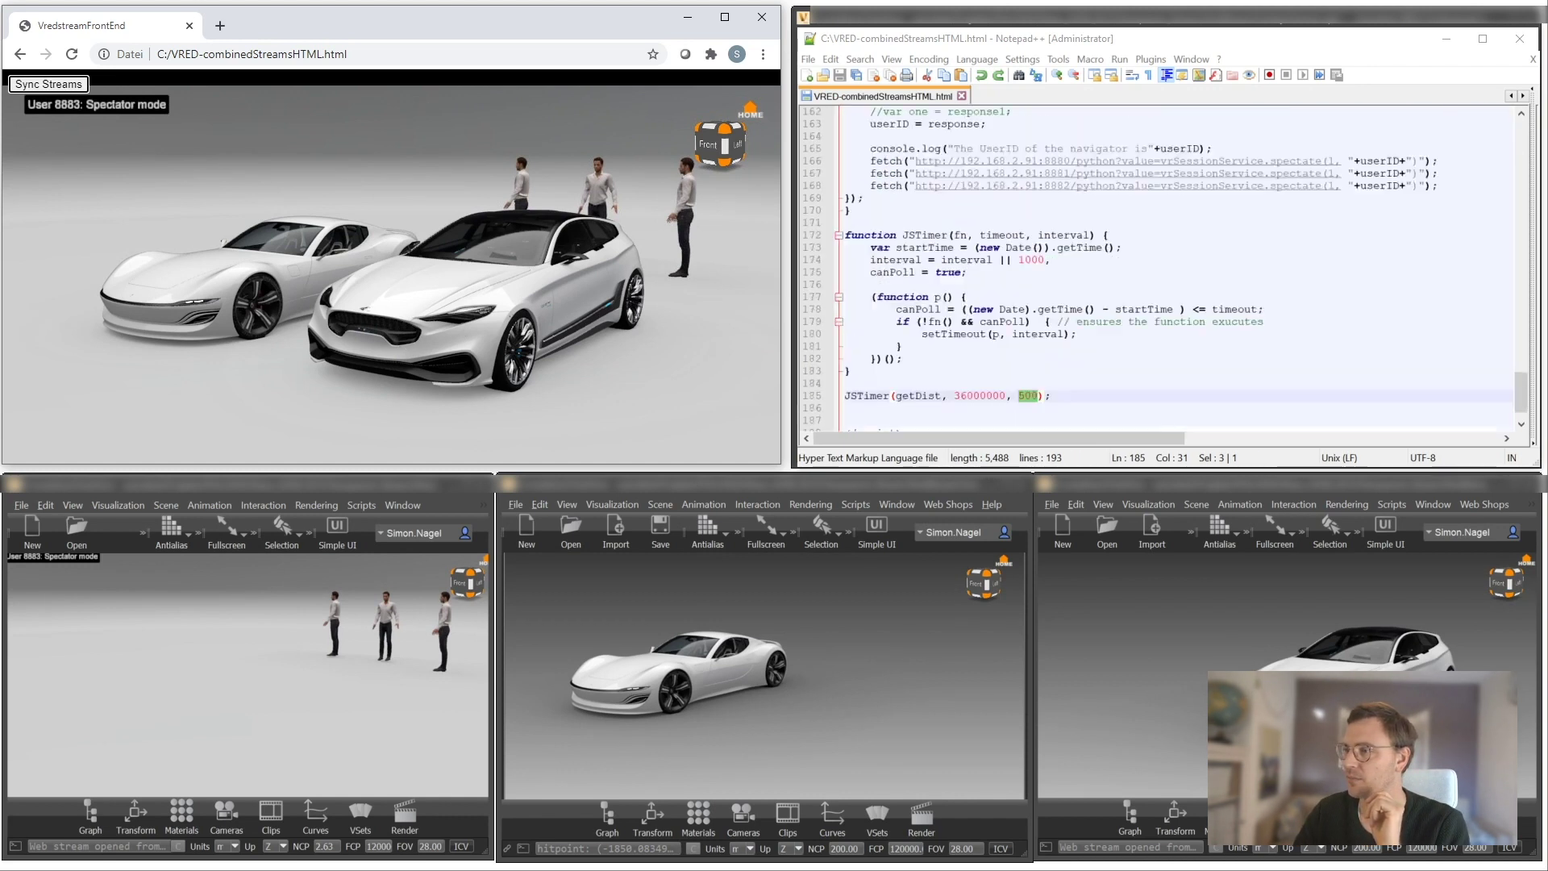
pyautogui.scroll(11, 1256, 368)
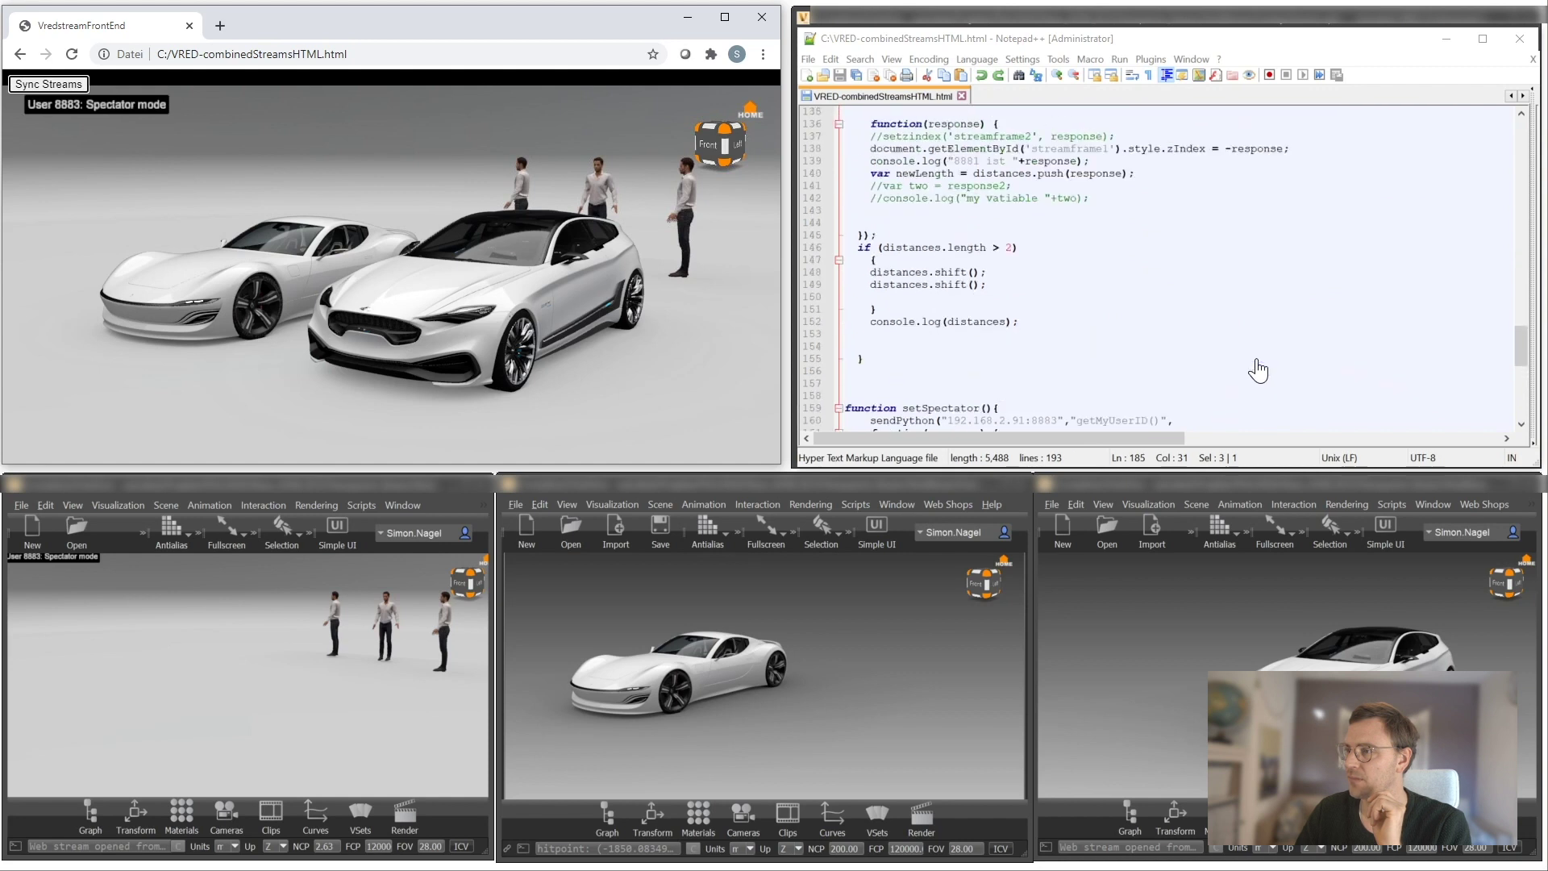
pyautogui.scroll(3, 1258, 370)
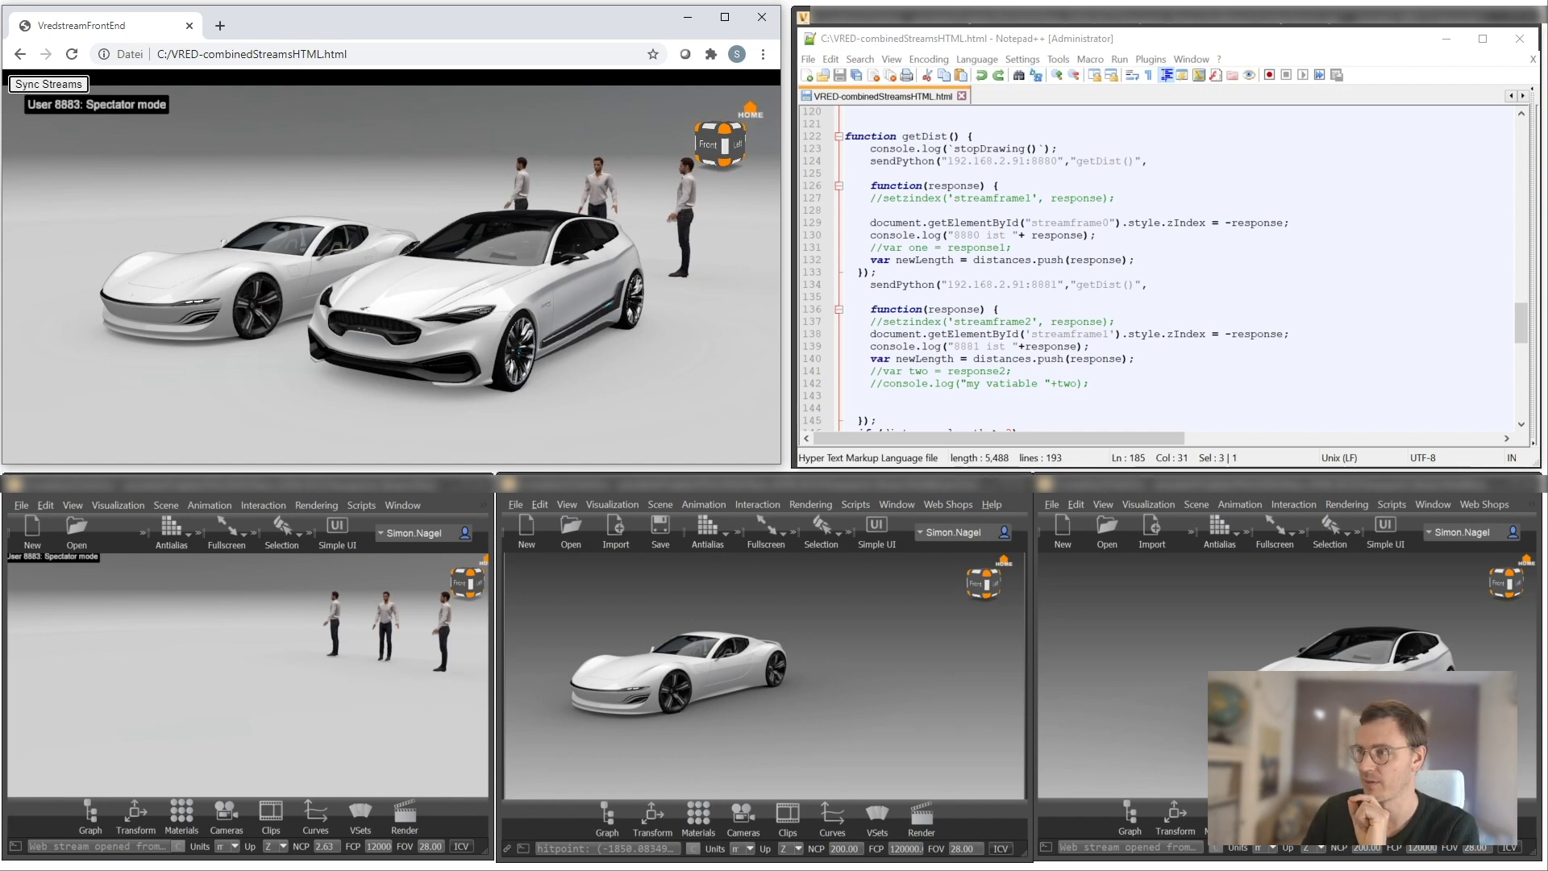
pyautogui.moveTo(870, 222); pyautogui.dragTo(1289, 223)
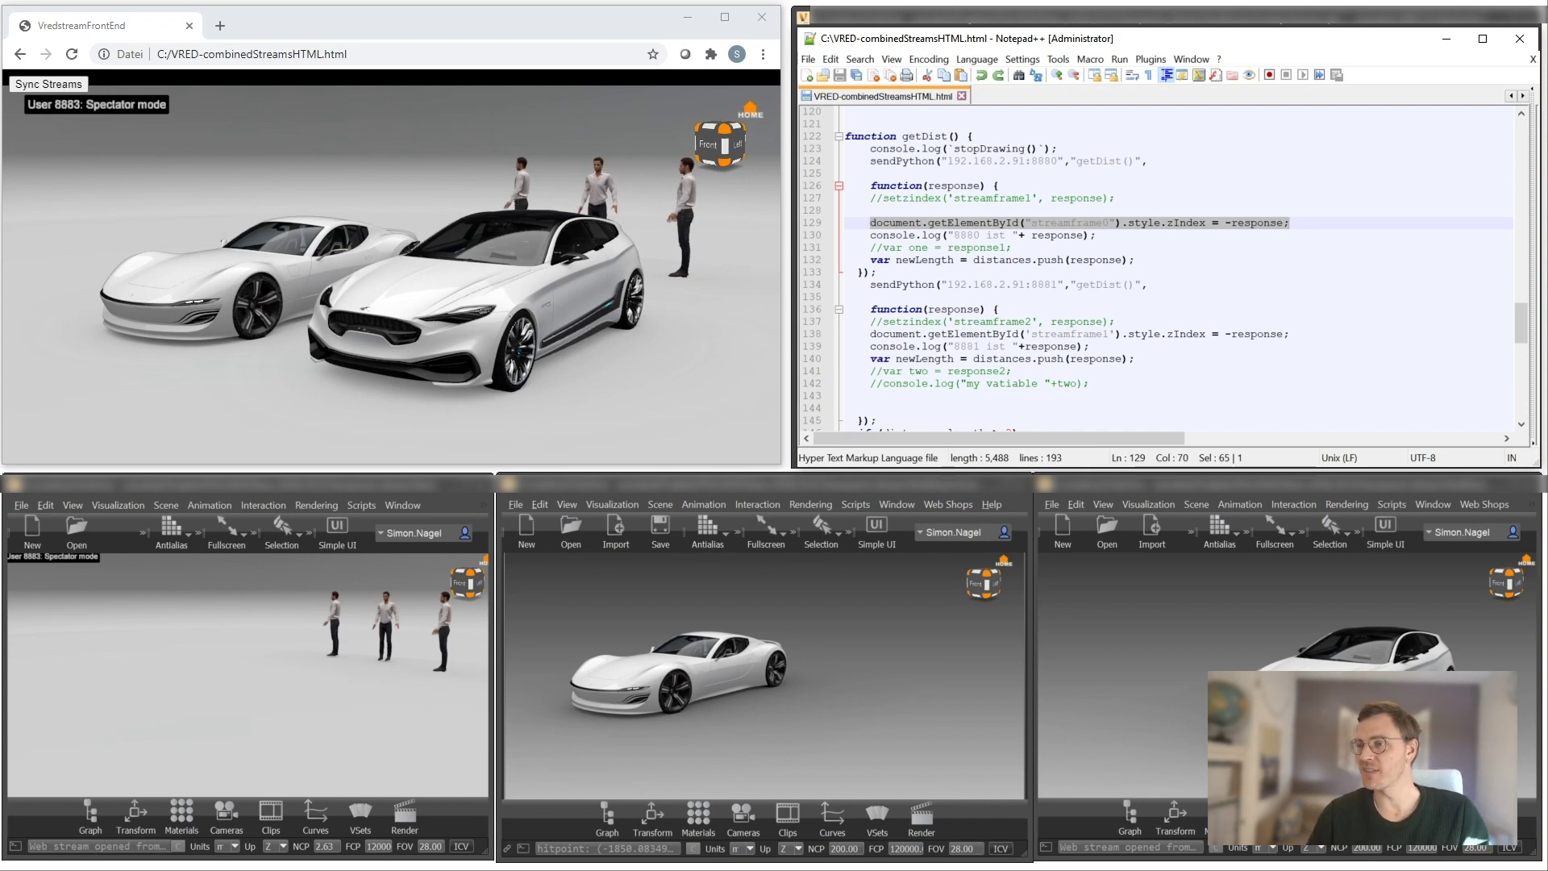
# Clear the selected line and orbit the stream to a frontal view of the cars
pyautogui.click(1115, 334)
pyautogui.scroll(-8, 1161, 266)
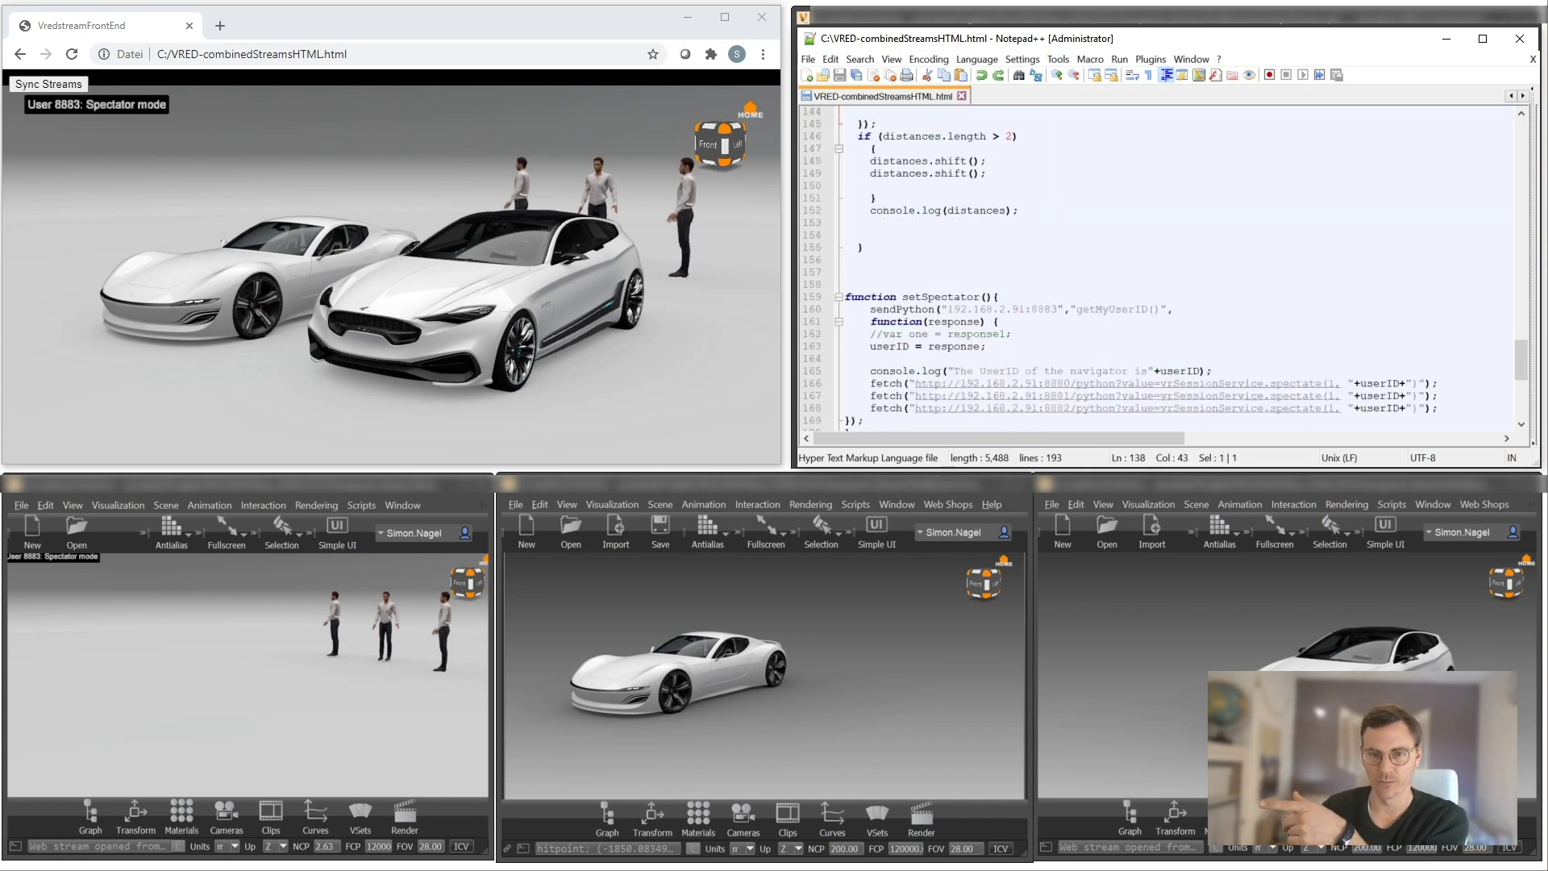
pyautogui.scroll(11, 826, 352)
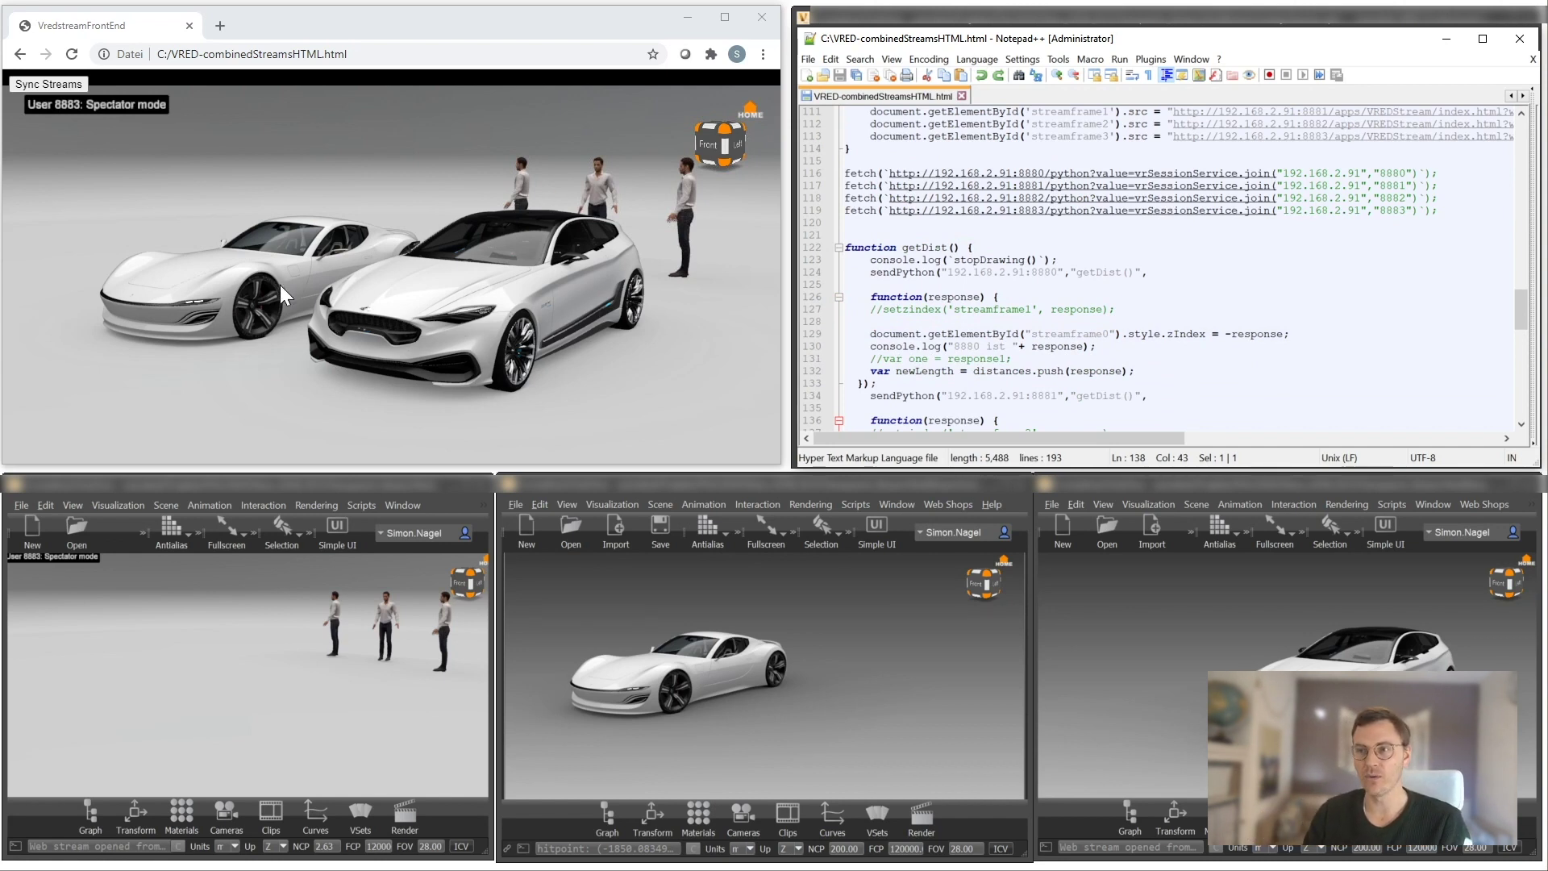
pyautogui.moveTo(279, 284); pyautogui.dragTo(410, 361)
# Highlight the 500 ms interval in the JSTimer call, then return to the getDist code
pyautogui.scroll(-19, 1161, 266)
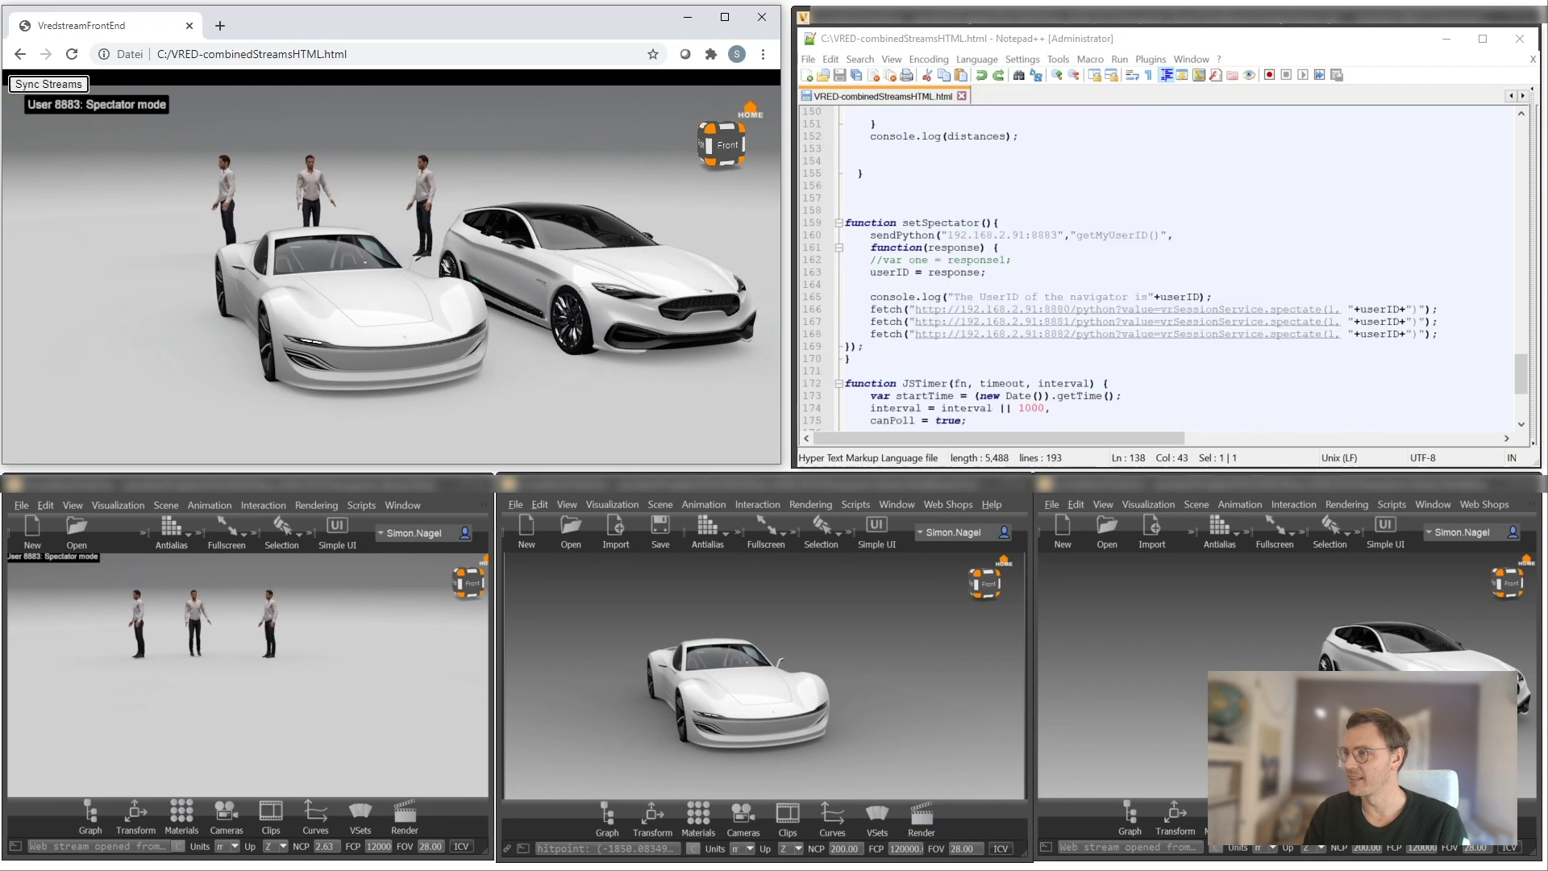
pyautogui.doubleClick(1035, 321)
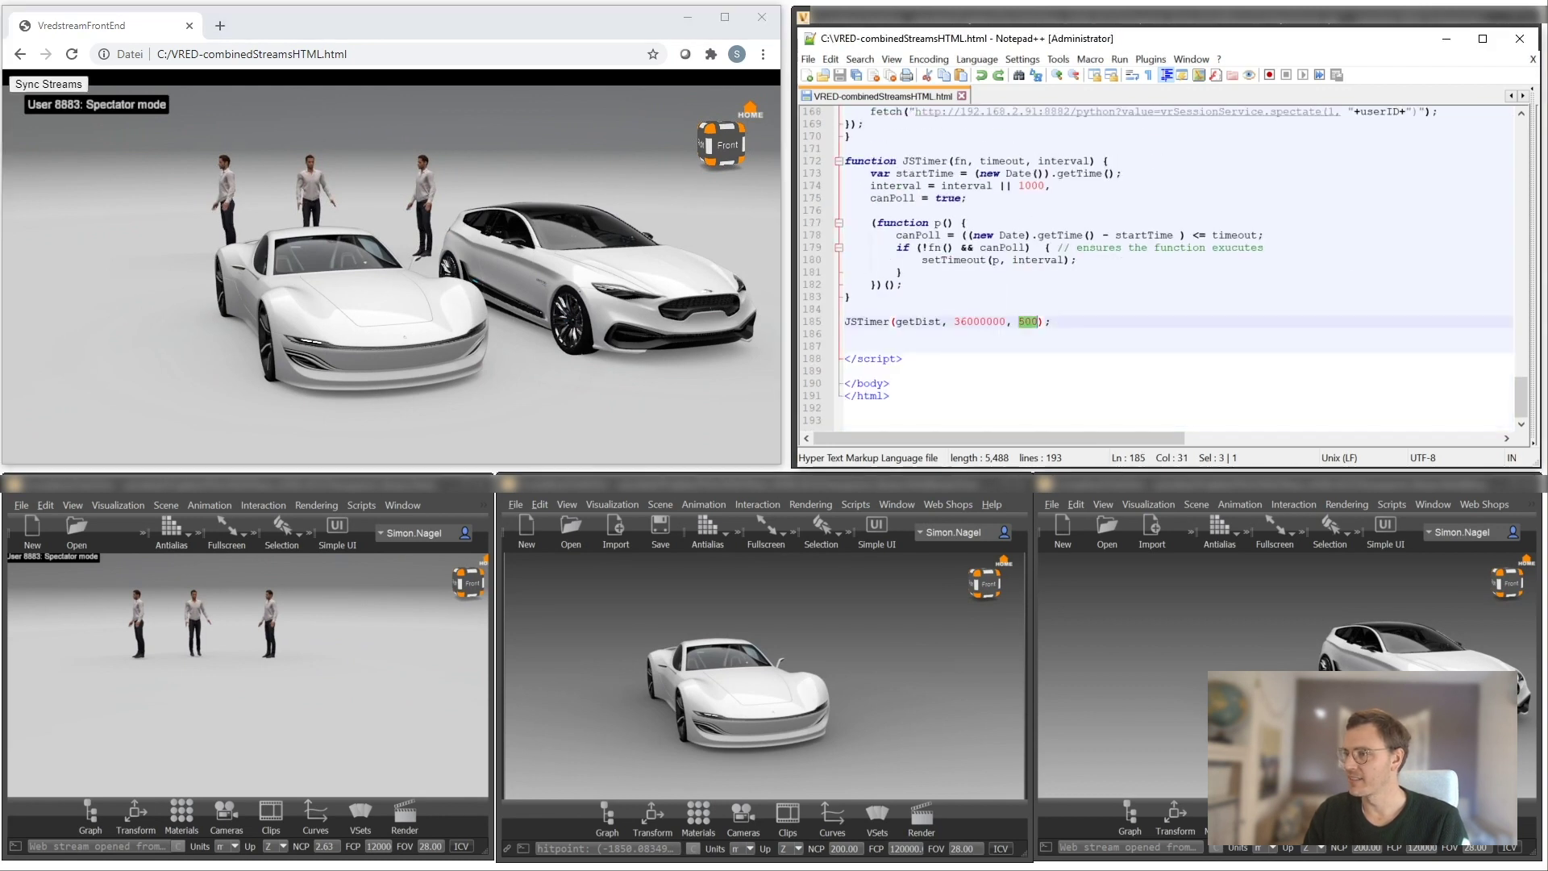
pyautogui.scroll(15, 1161, 266)
pyautogui.moveTo(505, 308); pyautogui.dragTo(424, 322)
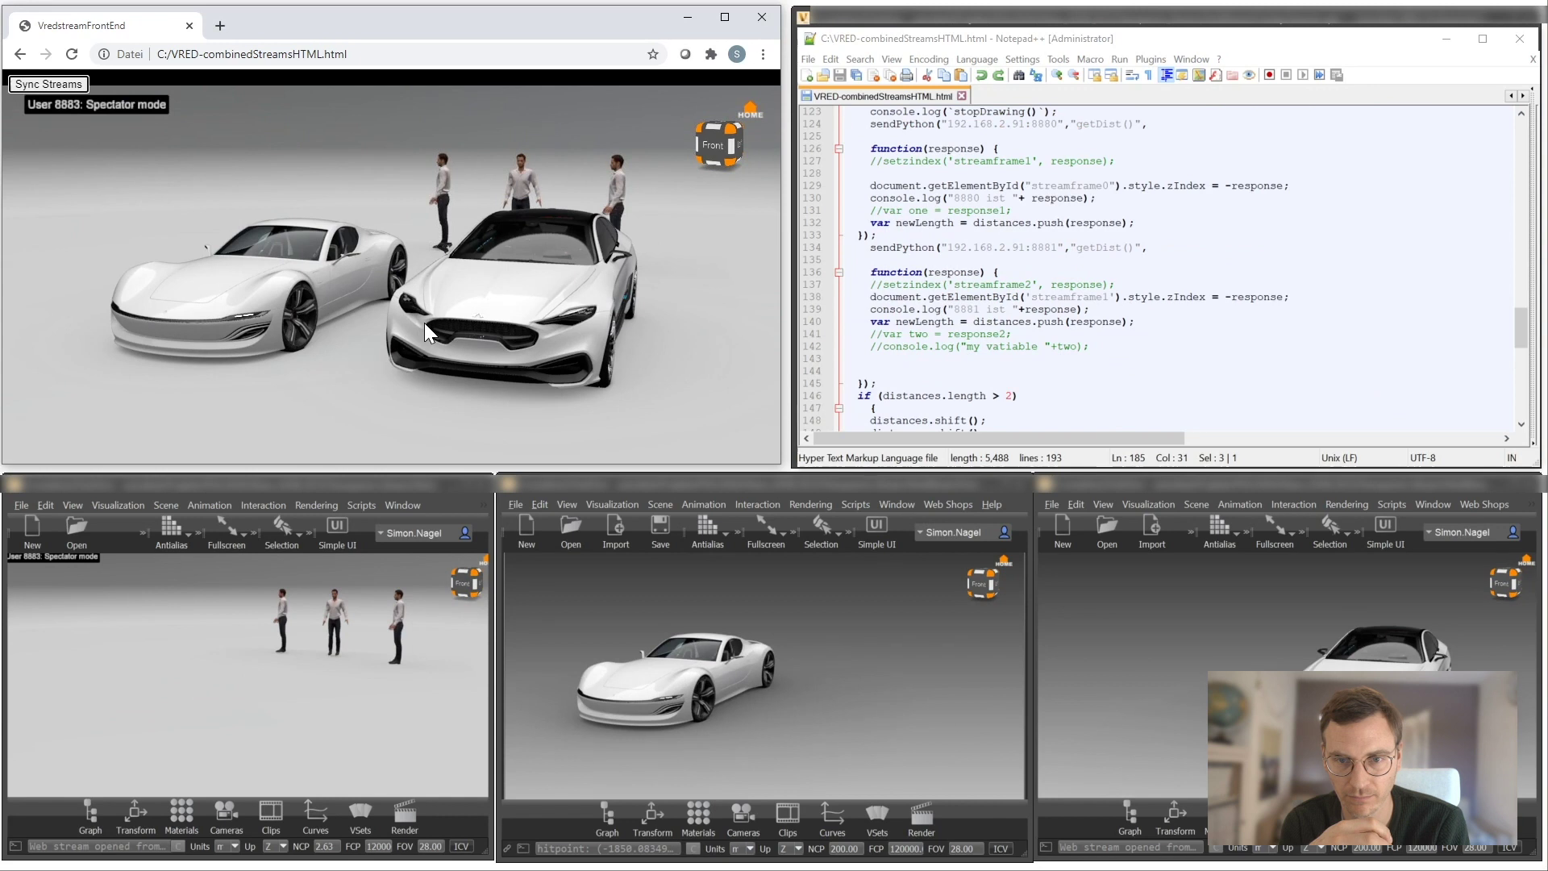
# Orbit the shared camera back to a front view of both cars and the three figures
pyautogui.moveTo(510, 307); pyautogui.dragTo(385, 276)
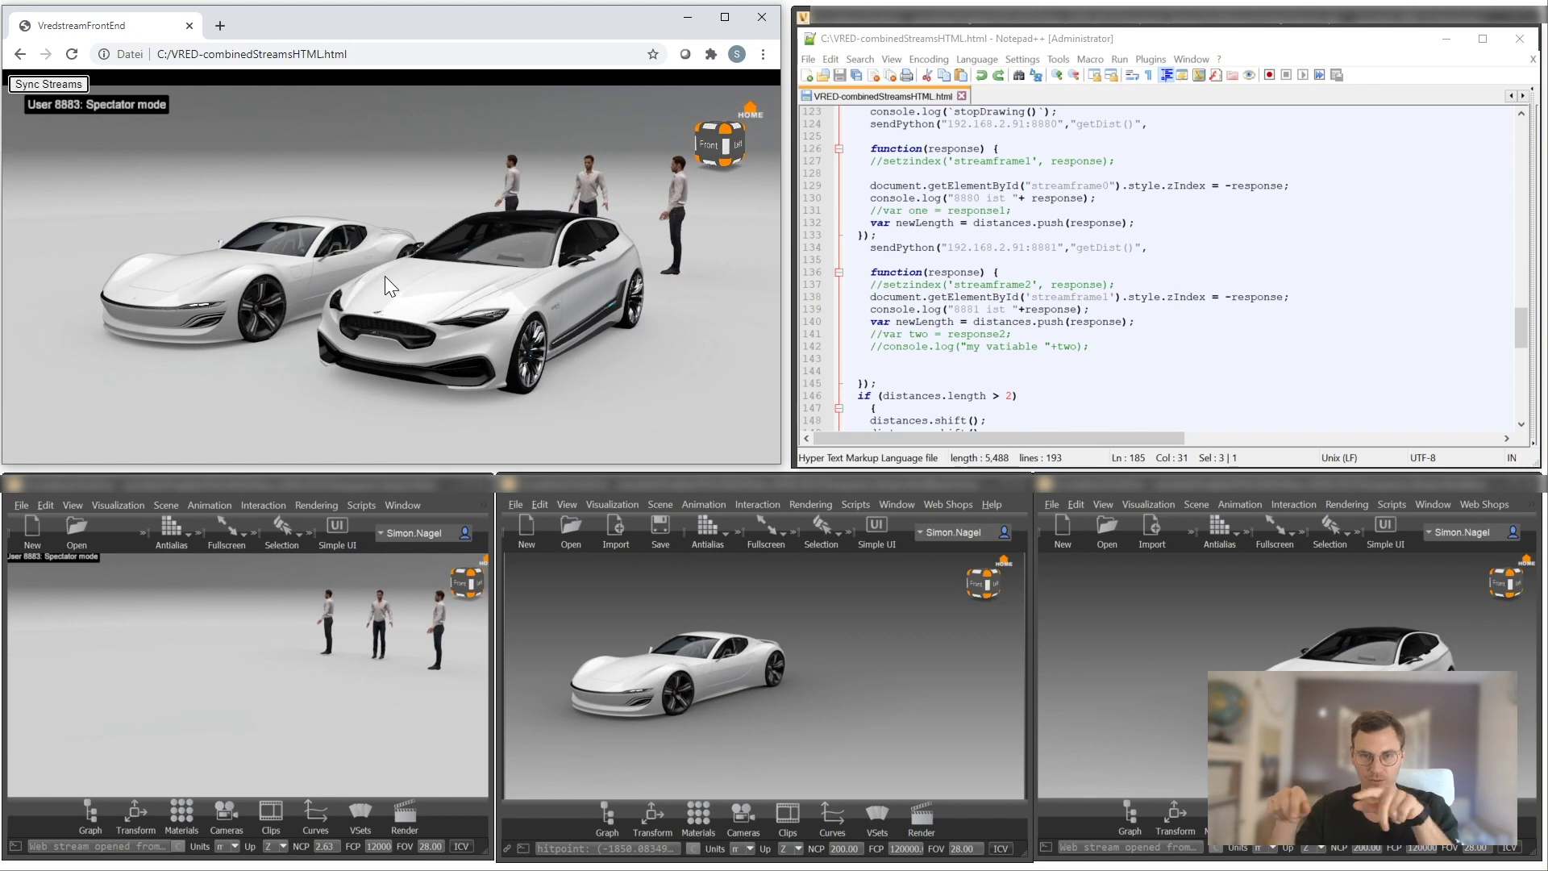
pyautogui.moveTo(385, 276); pyautogui.dragTo(429, 325)
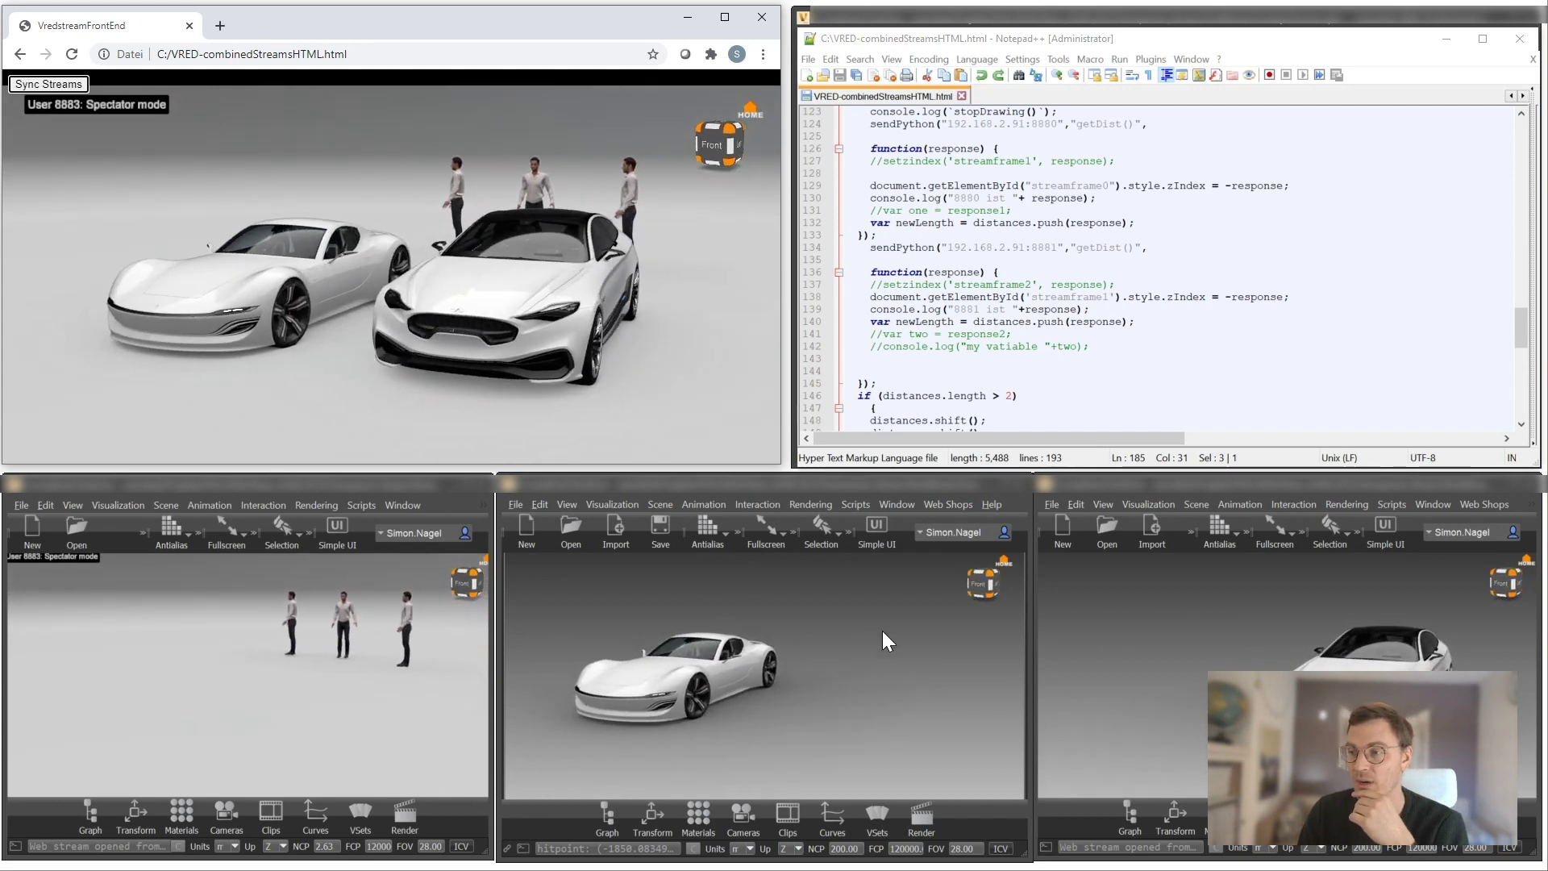
# Minimize Notepad++ and open Interaction > Collaboration in the middle VRED window, nudging the dialog up
pyautogui.click(1447, 38)
pyautogui.click(760, 503)
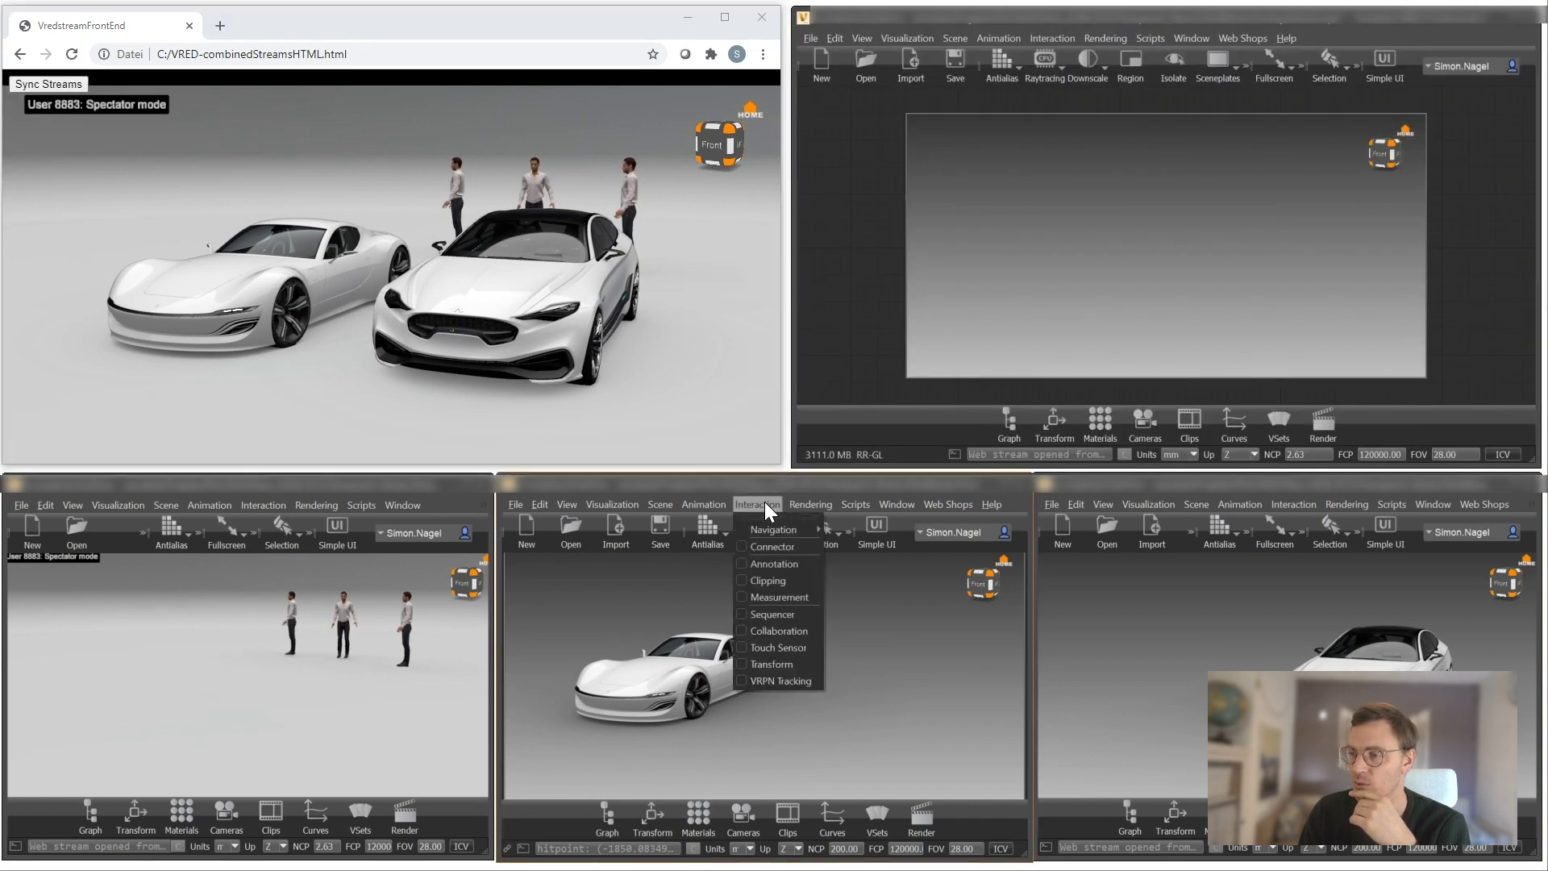
pyautogui.click(771, 629)
pyautogui.moveTo(781, 600); pyautogui.dragTo(775, 574)
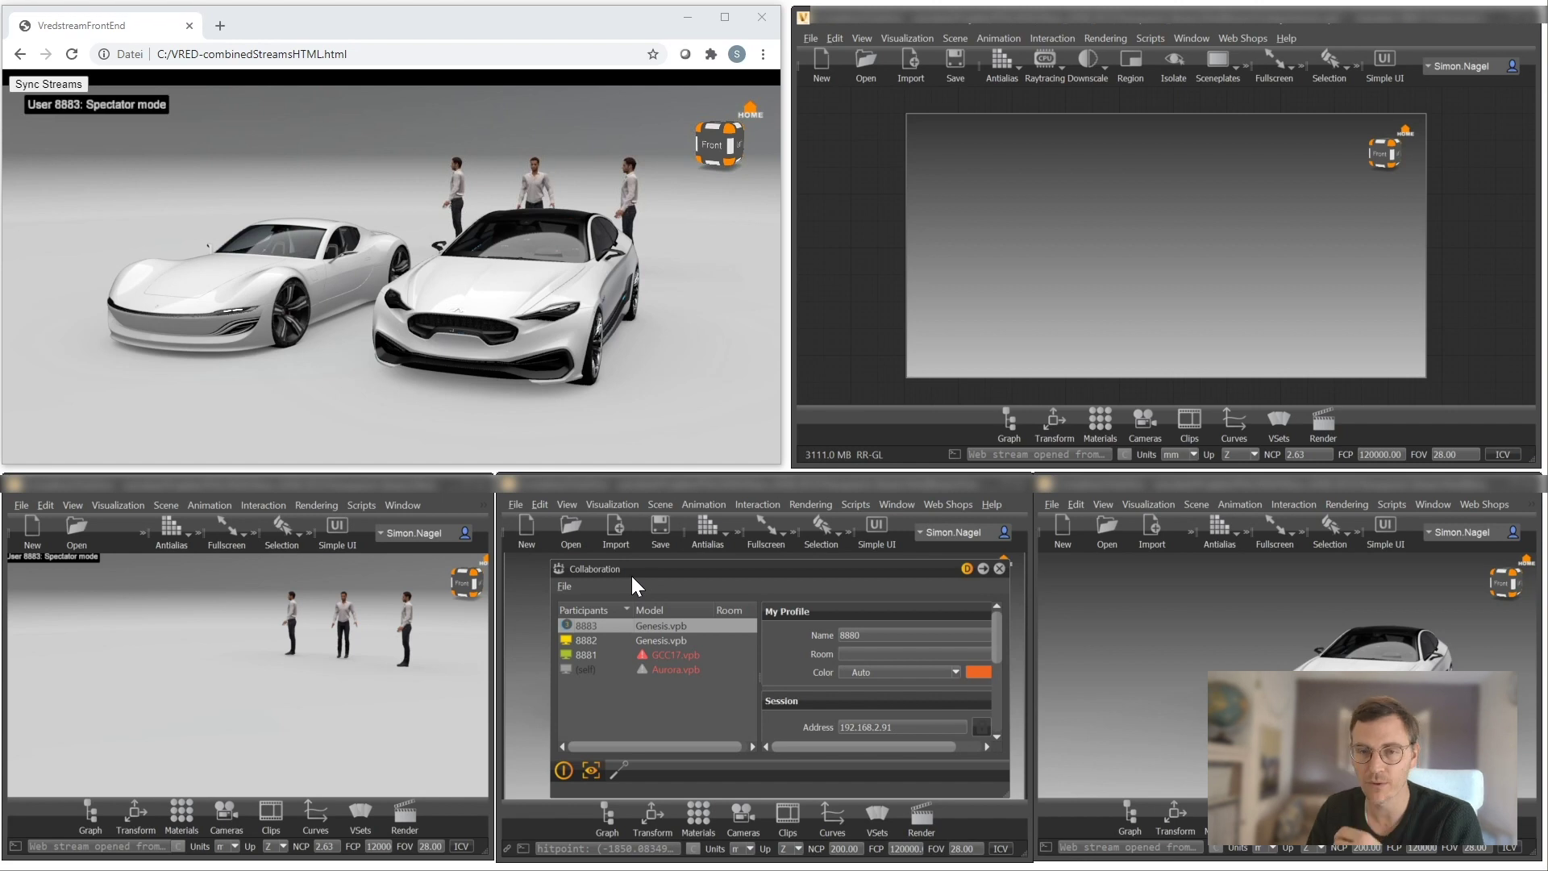
# Follow participant 8883's current view, close the Collaboration dialog, and orbit the car
pyautogui.click(594, 766)
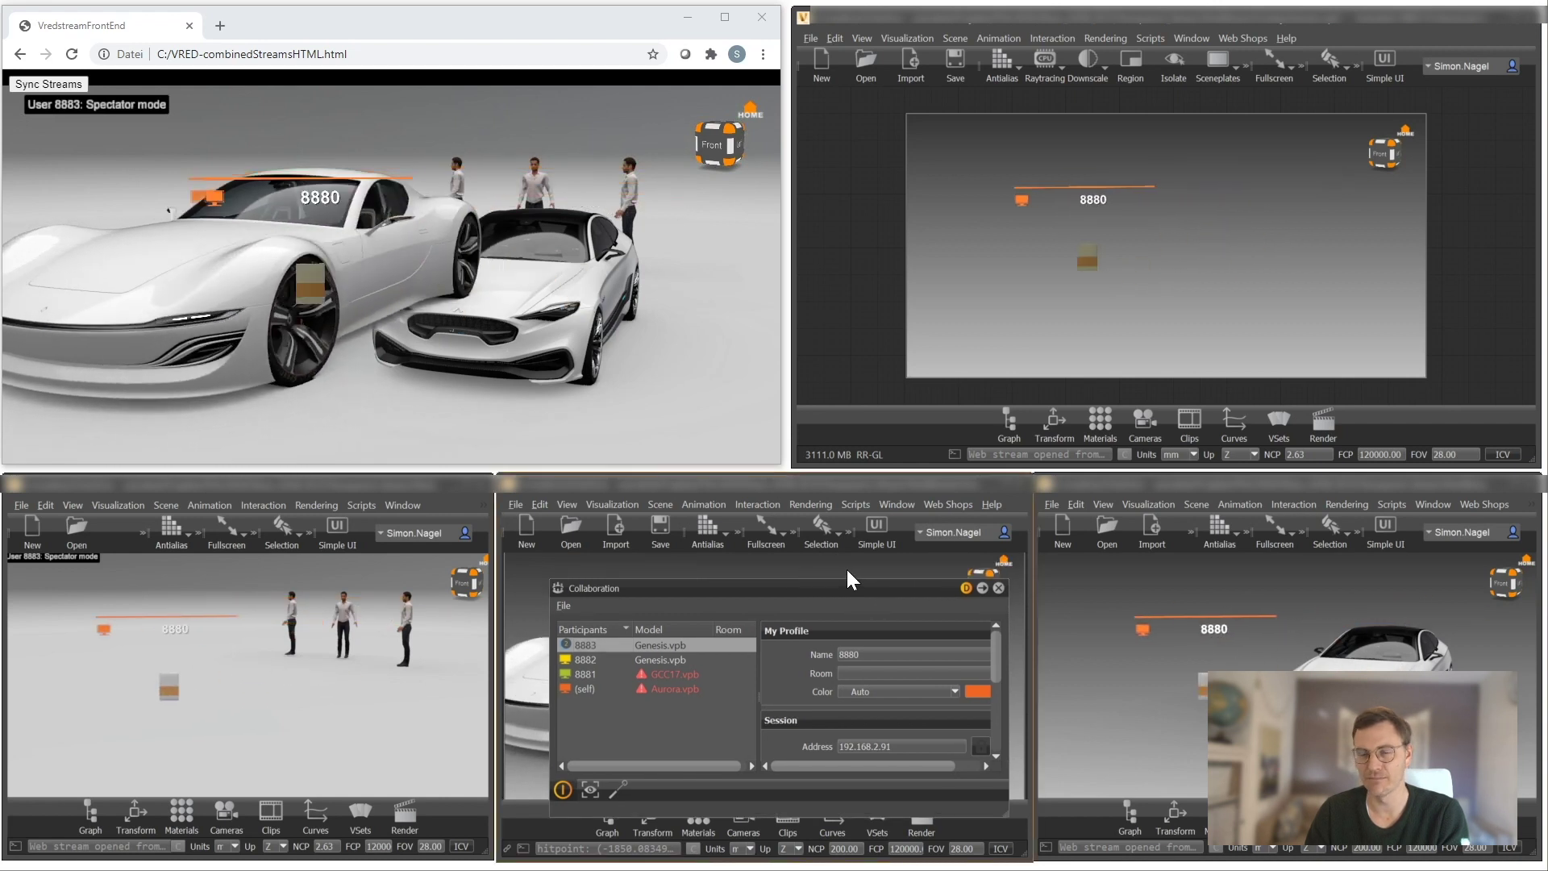
pyautogui.click(998, 588)
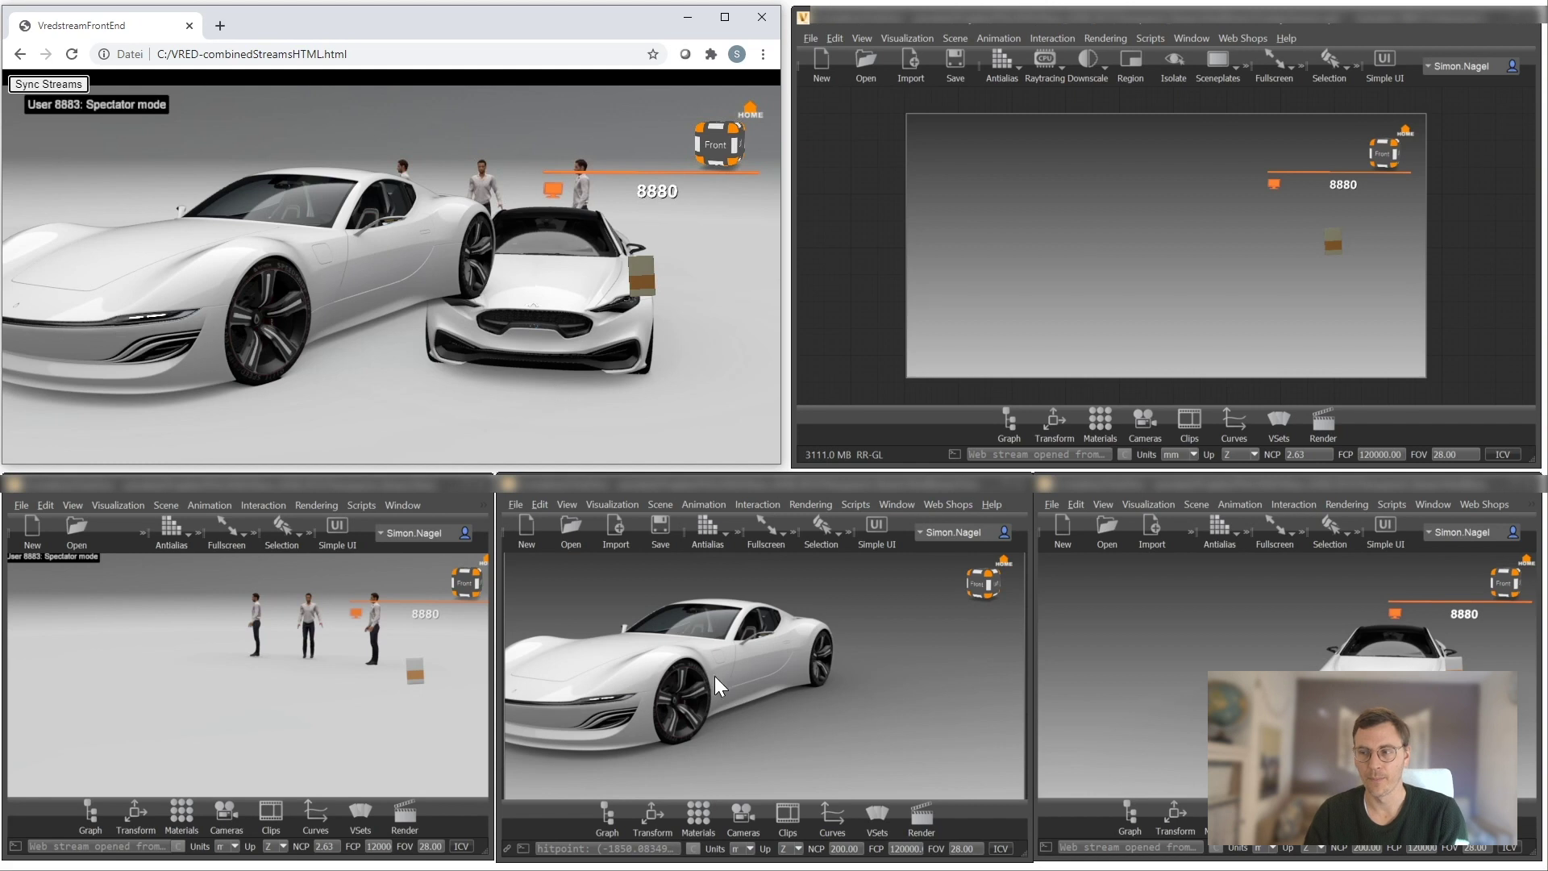
pyautogui.moveTo(714, 675); pyautogui.dragTo(758, 686)
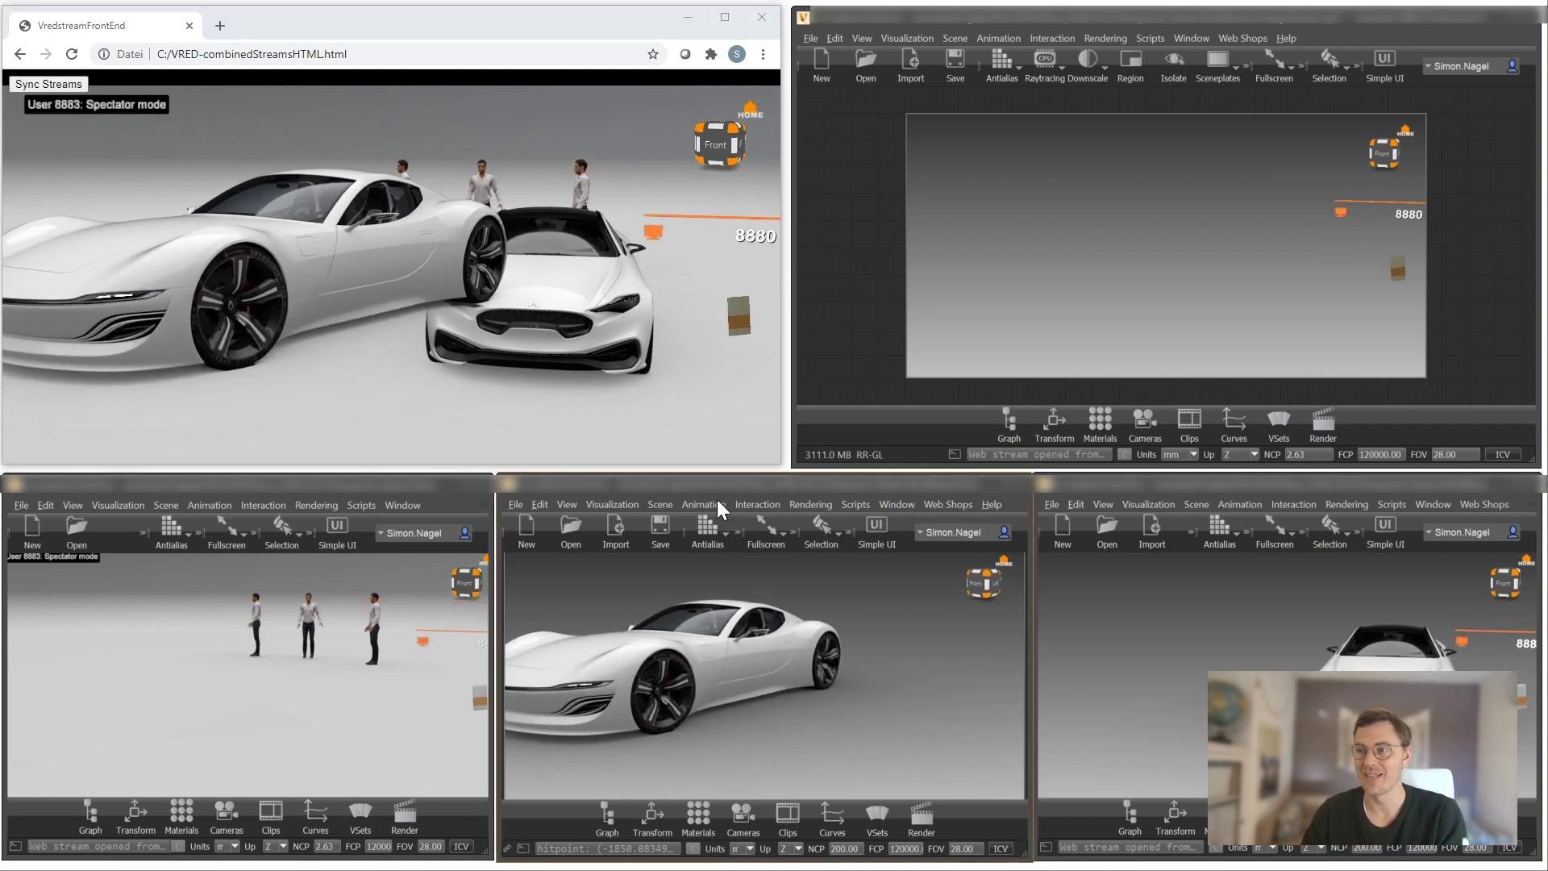
pyautogui.click(748, 503)
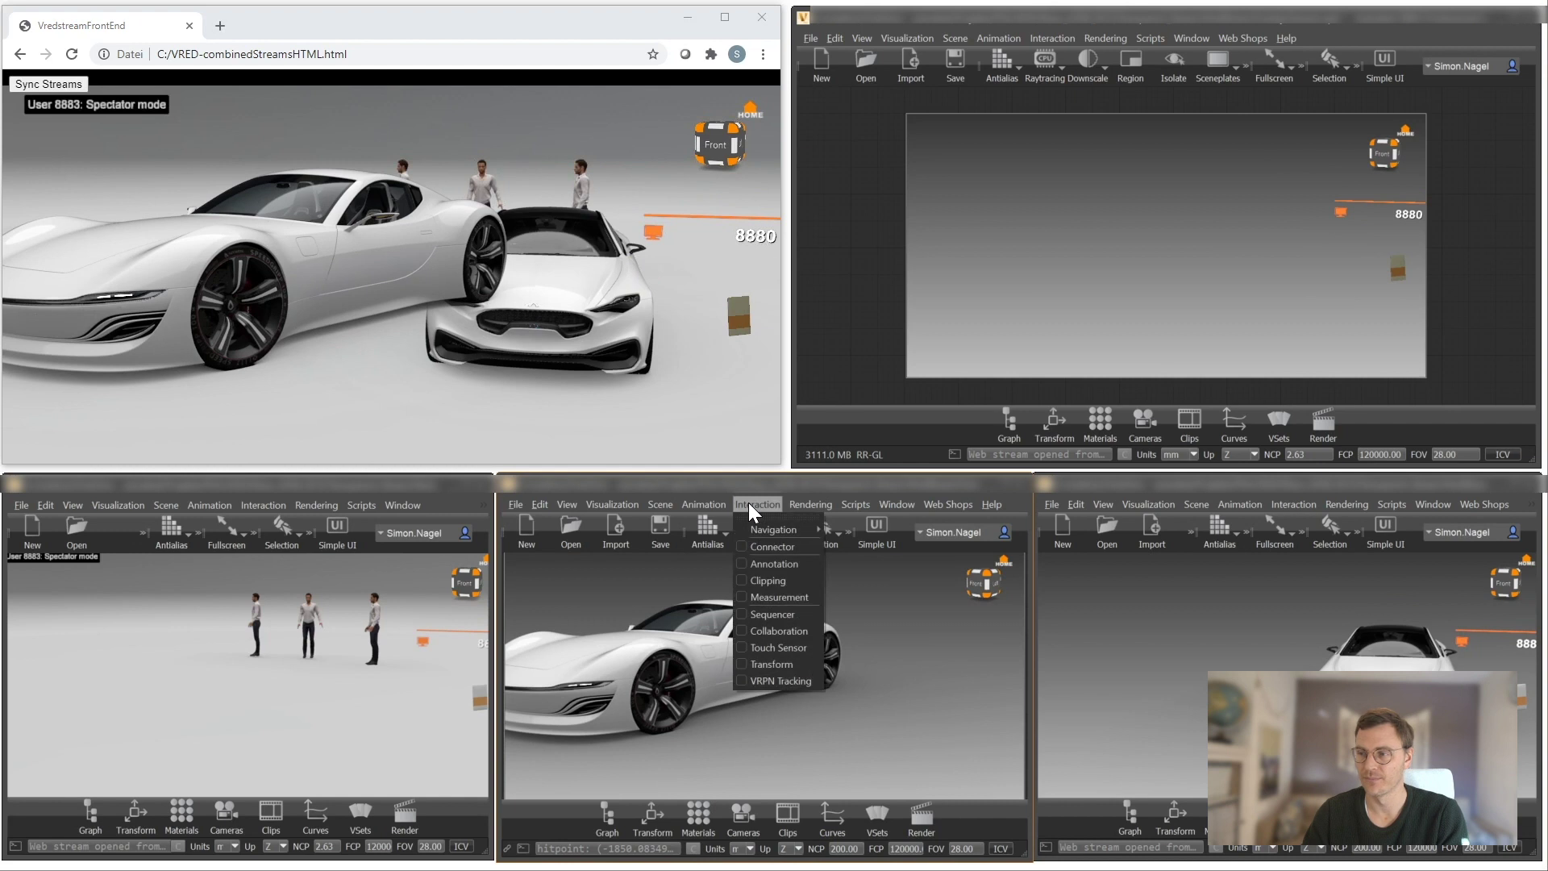
# In Collaboration, select the own (self) entry and toggle off following the other participant's view
pyautogui.click(766, 632)
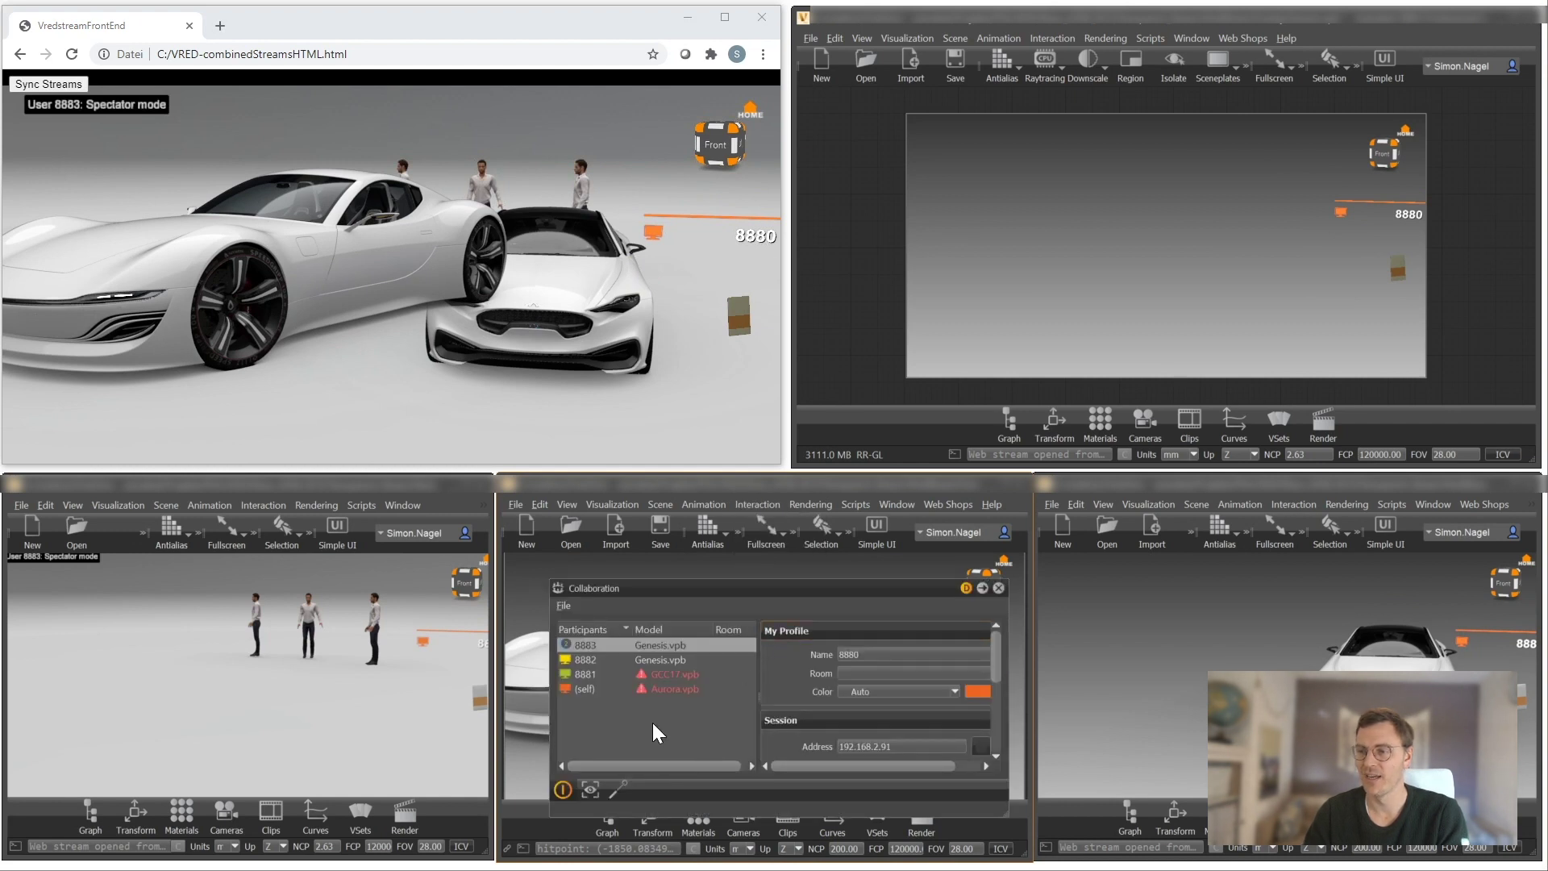
pyautogui.click(592, 687)
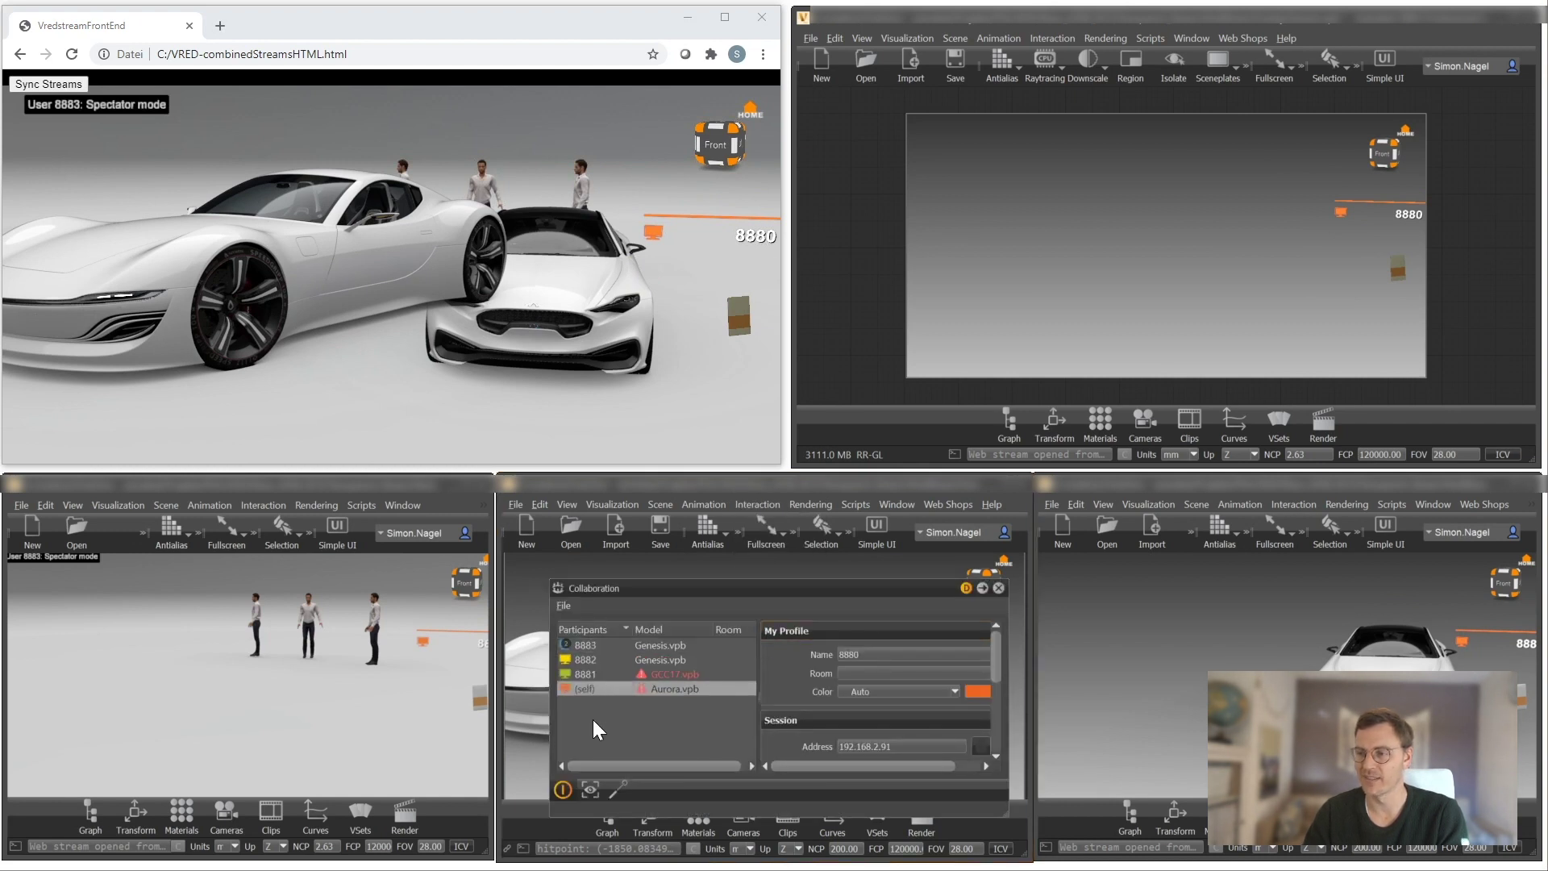
pyautogui.click(590, 790)
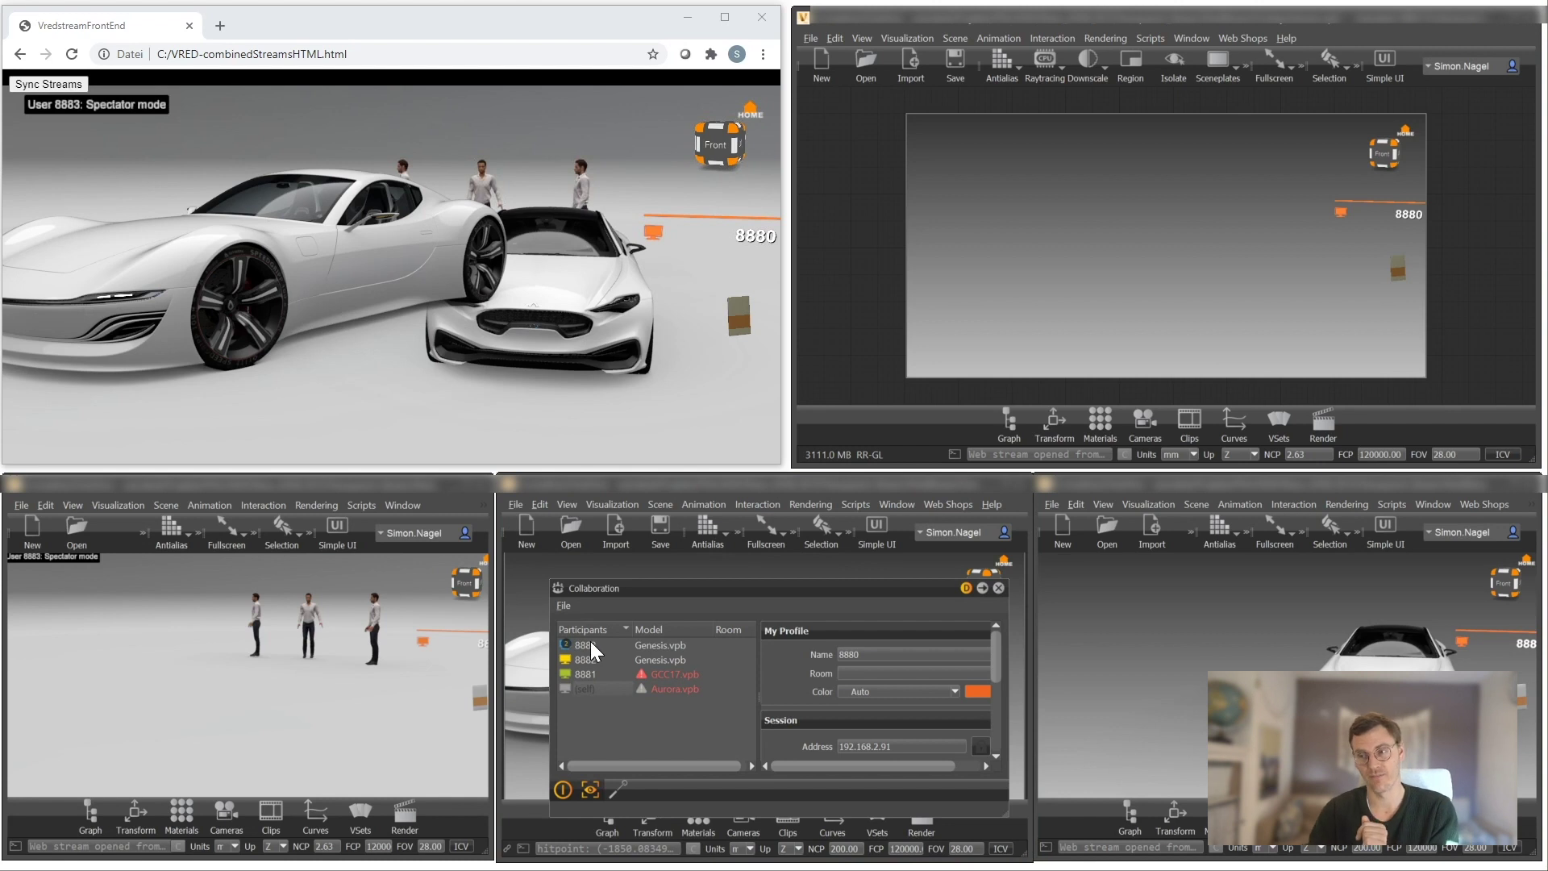
# Close the Collaboration dialog and orbit the synced camera around the cars from VRED and the browser
pyautogui.click(998, 588)
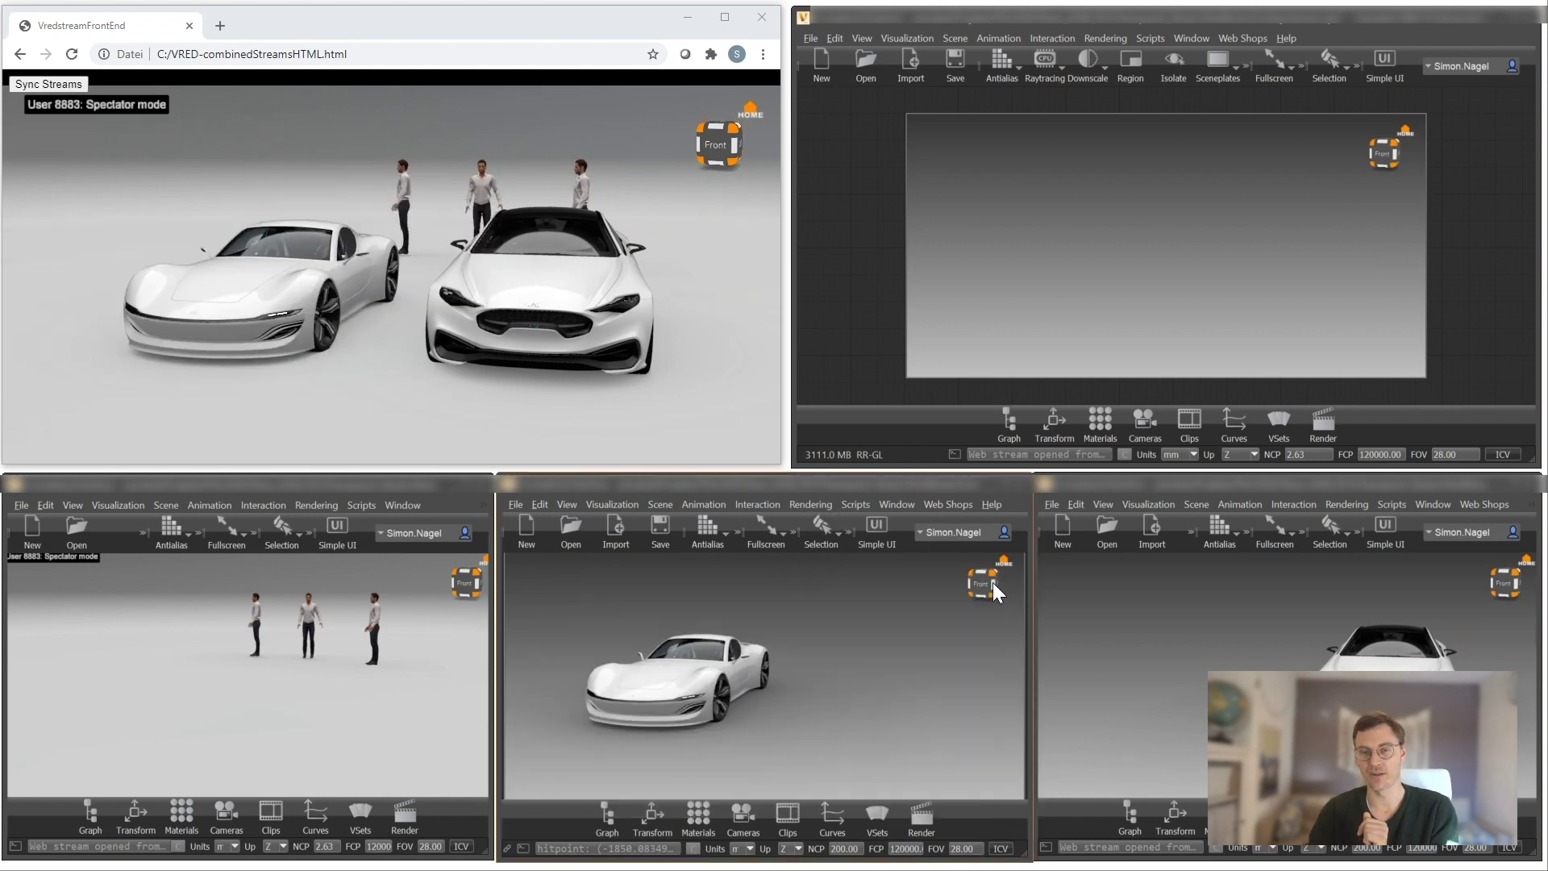
pyautogui.moveTo(1244, 253); pyautogui.dragTo(1177, 251)
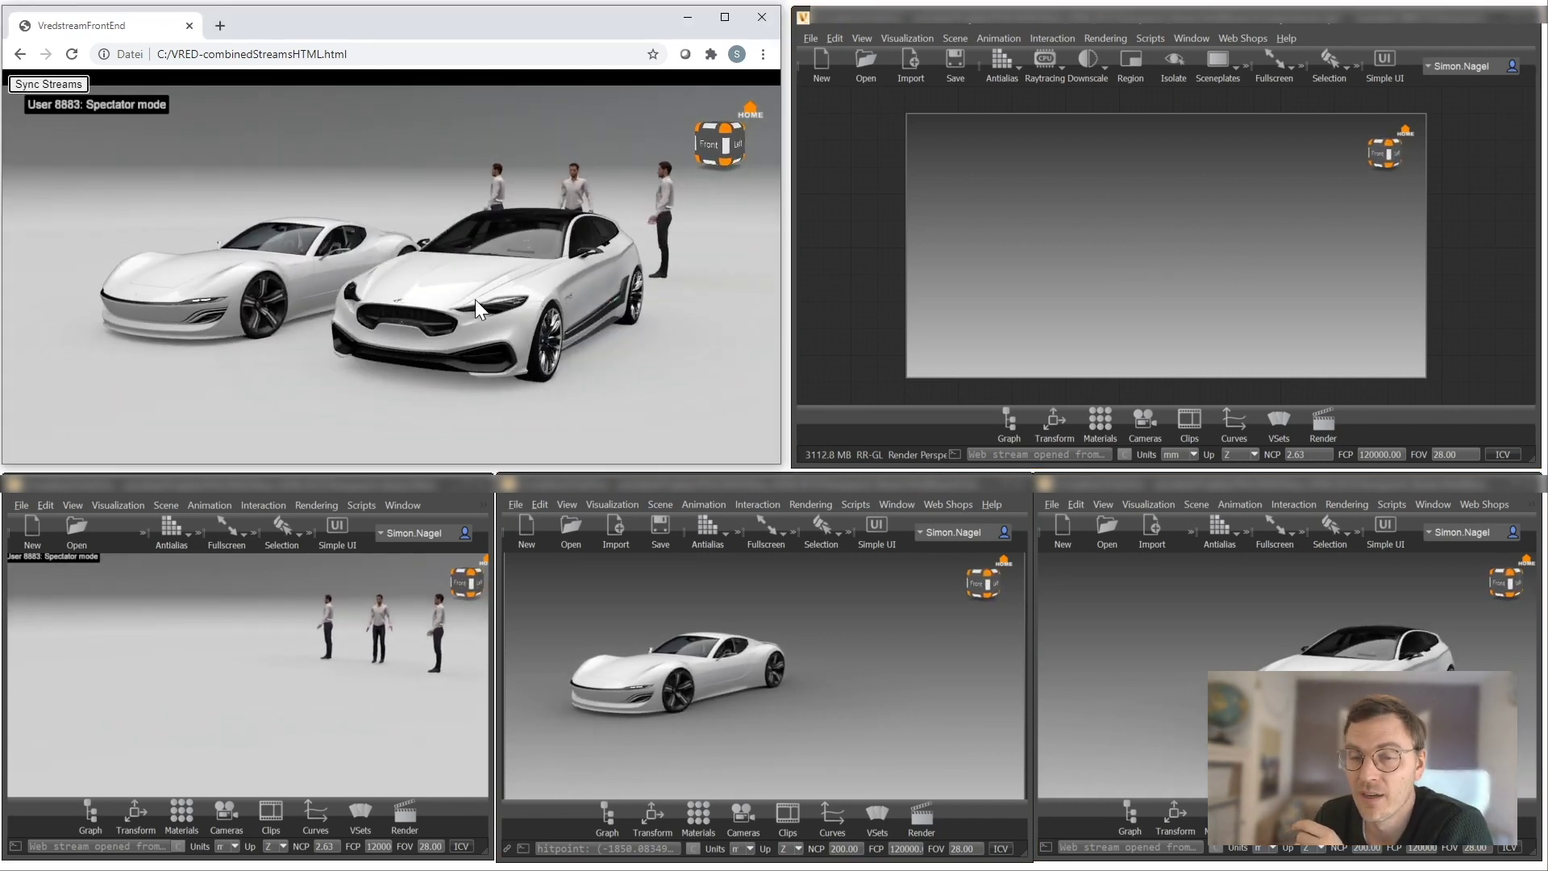
pyautogui.moveTo(476, 298); pyautogui.dragTo(337, 312)
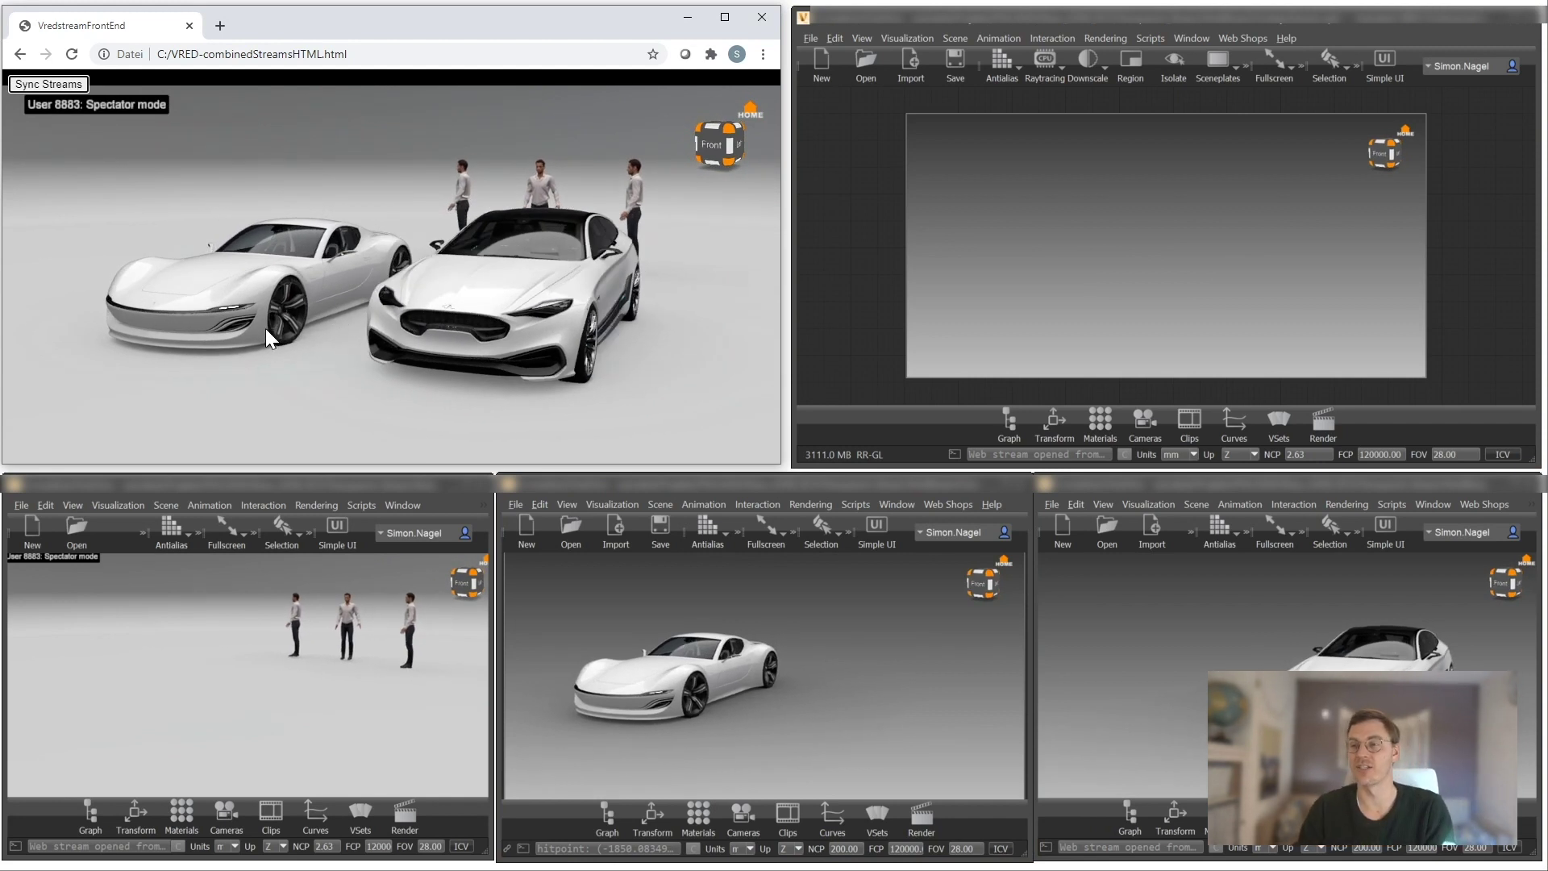
pyautogui.moveTo(266, 329); pyautogui.dragTo(531, 339)
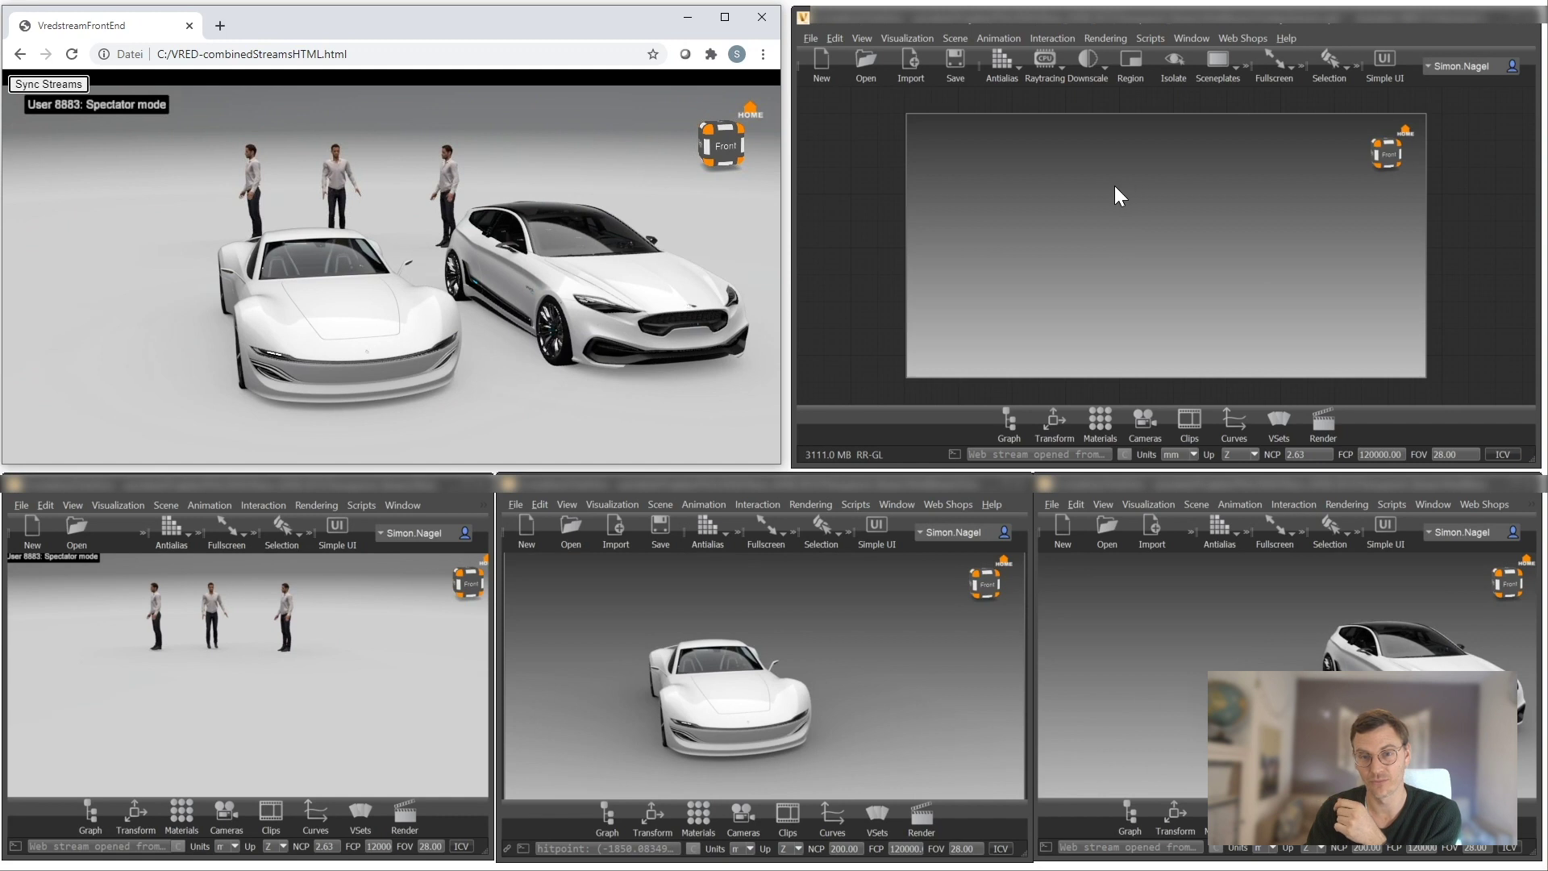
pyautogui.moveTo(1127, 247); pyautogui.dragTo(1008, 263)
pyautogui.click(443, 329)
pyautogui.moveTo(443, 329); pyautogui.dragTo(214, 323)
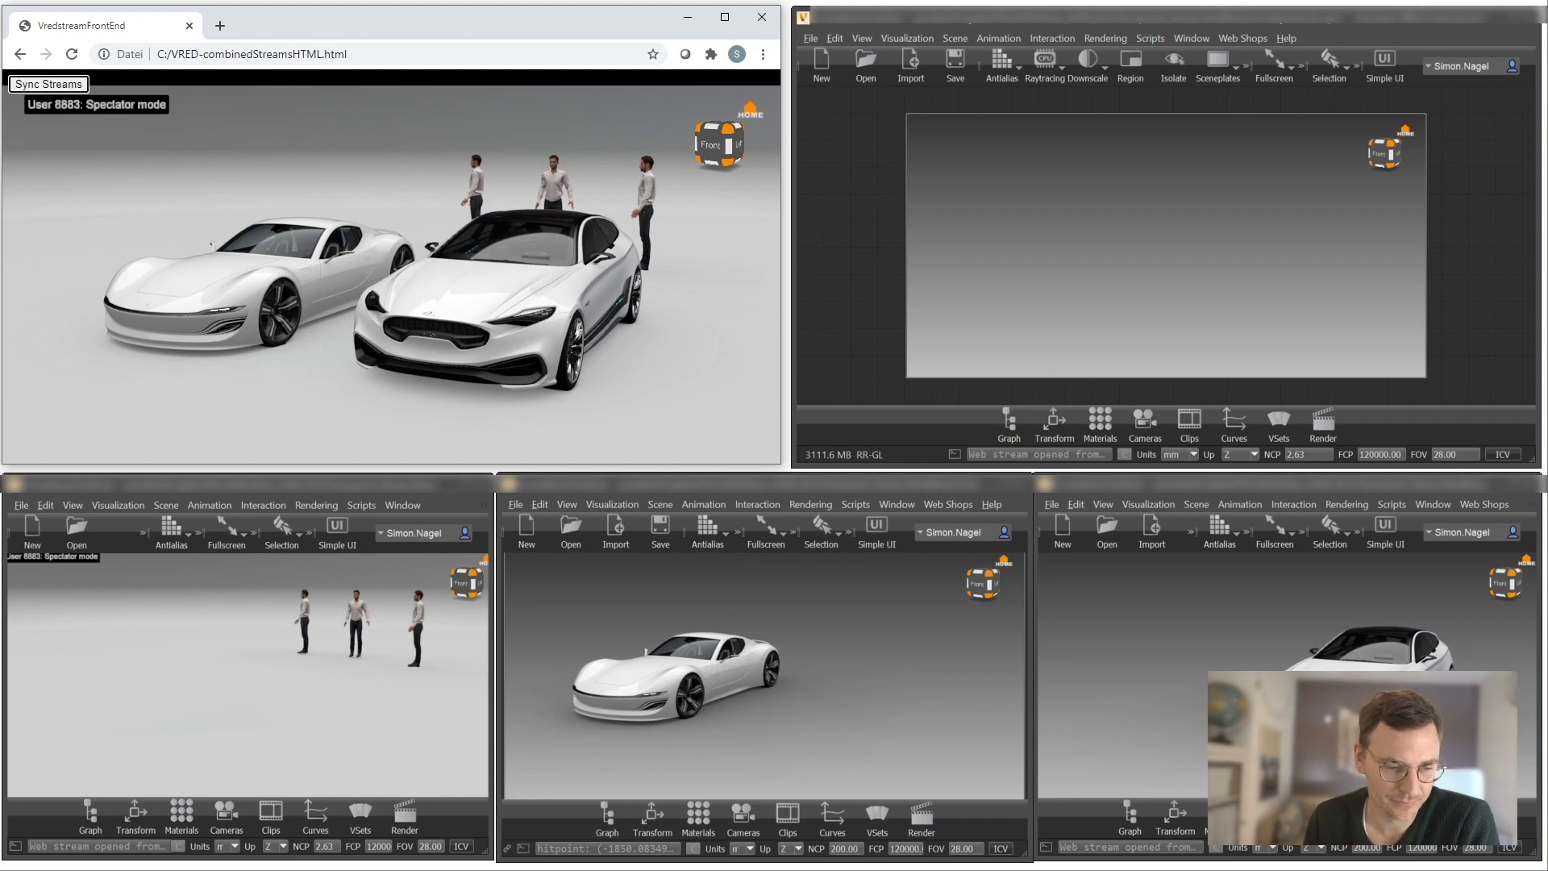
# Review the stream page's HTML source and select the four fetch() lines that join each VRED session
pyautogui.hotkey('alt', 'Tab')
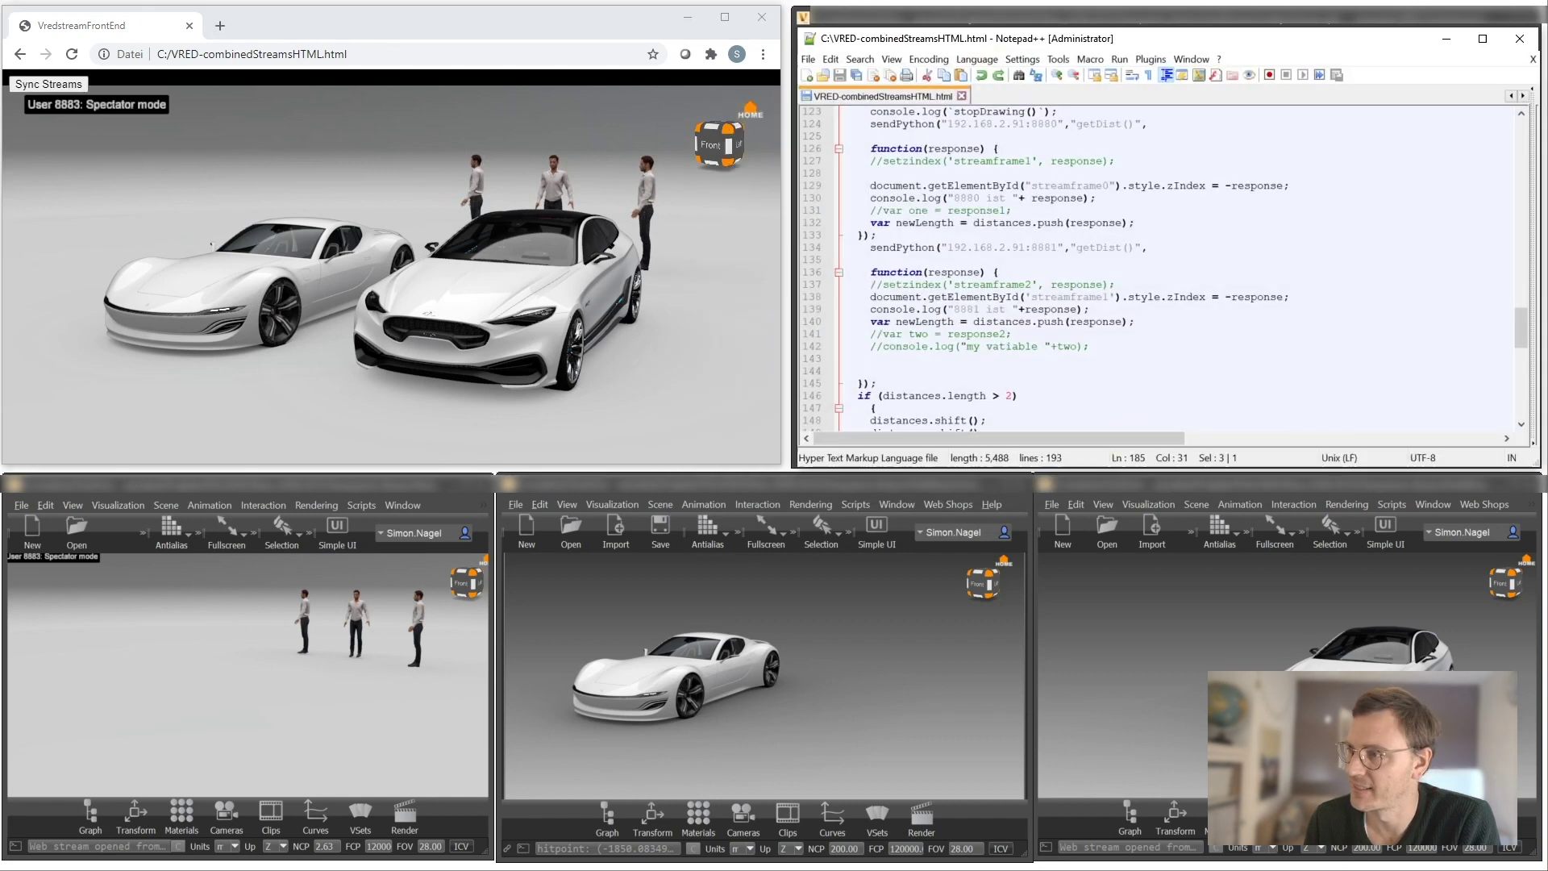
pyautogui.scroll(18, 1168, 260)
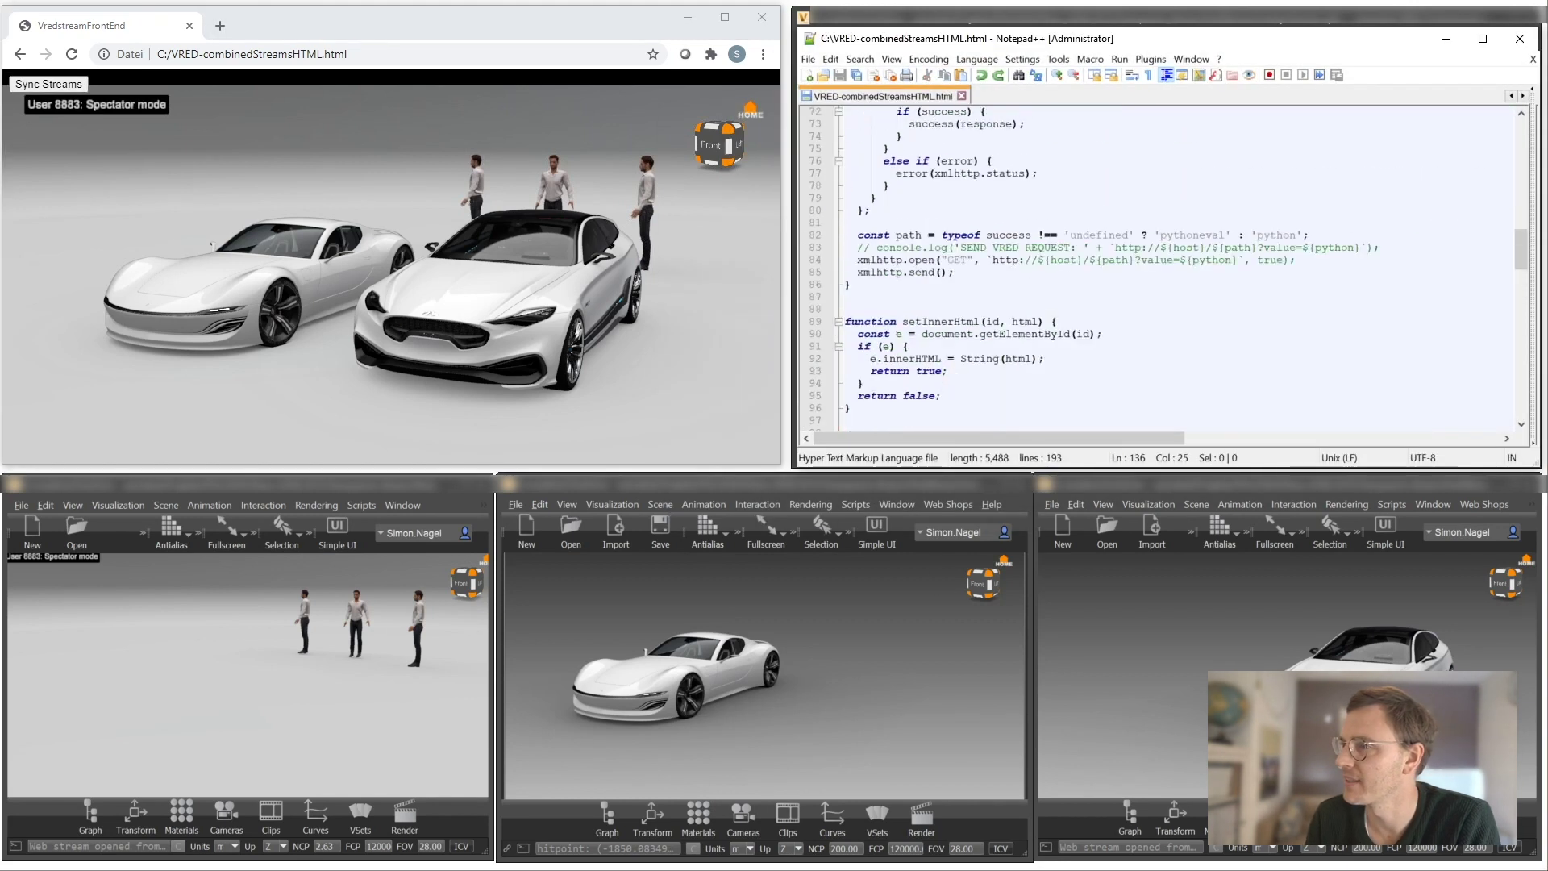
pyautogui.scroll(8, 1169, 260)
pyautogui.scroll(-10, 1168, 259)
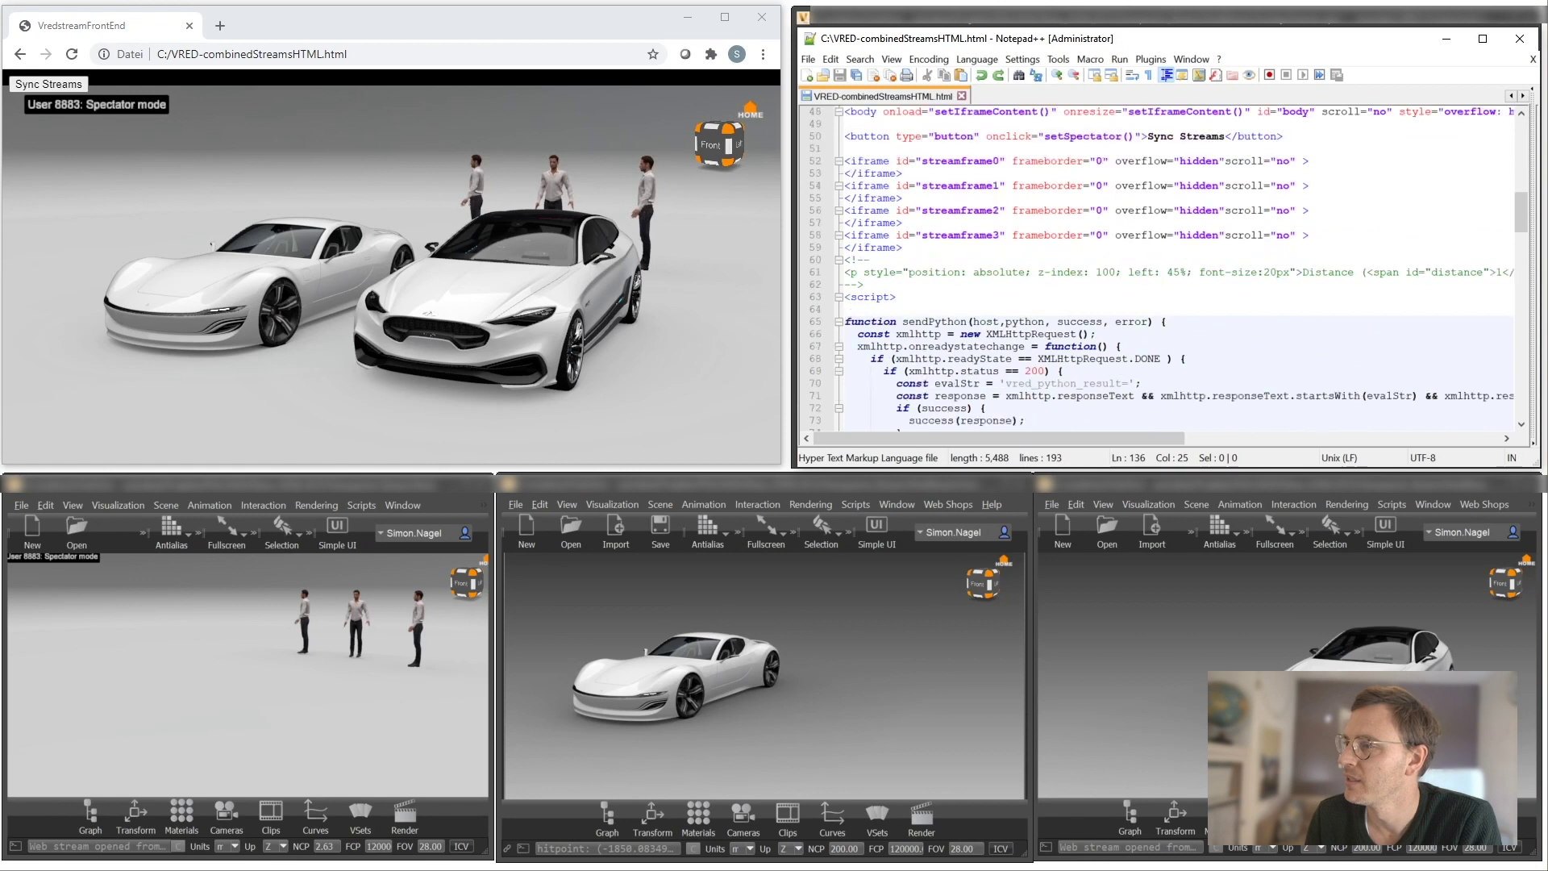
pyautogui.scroll(-12, 1168, 259)
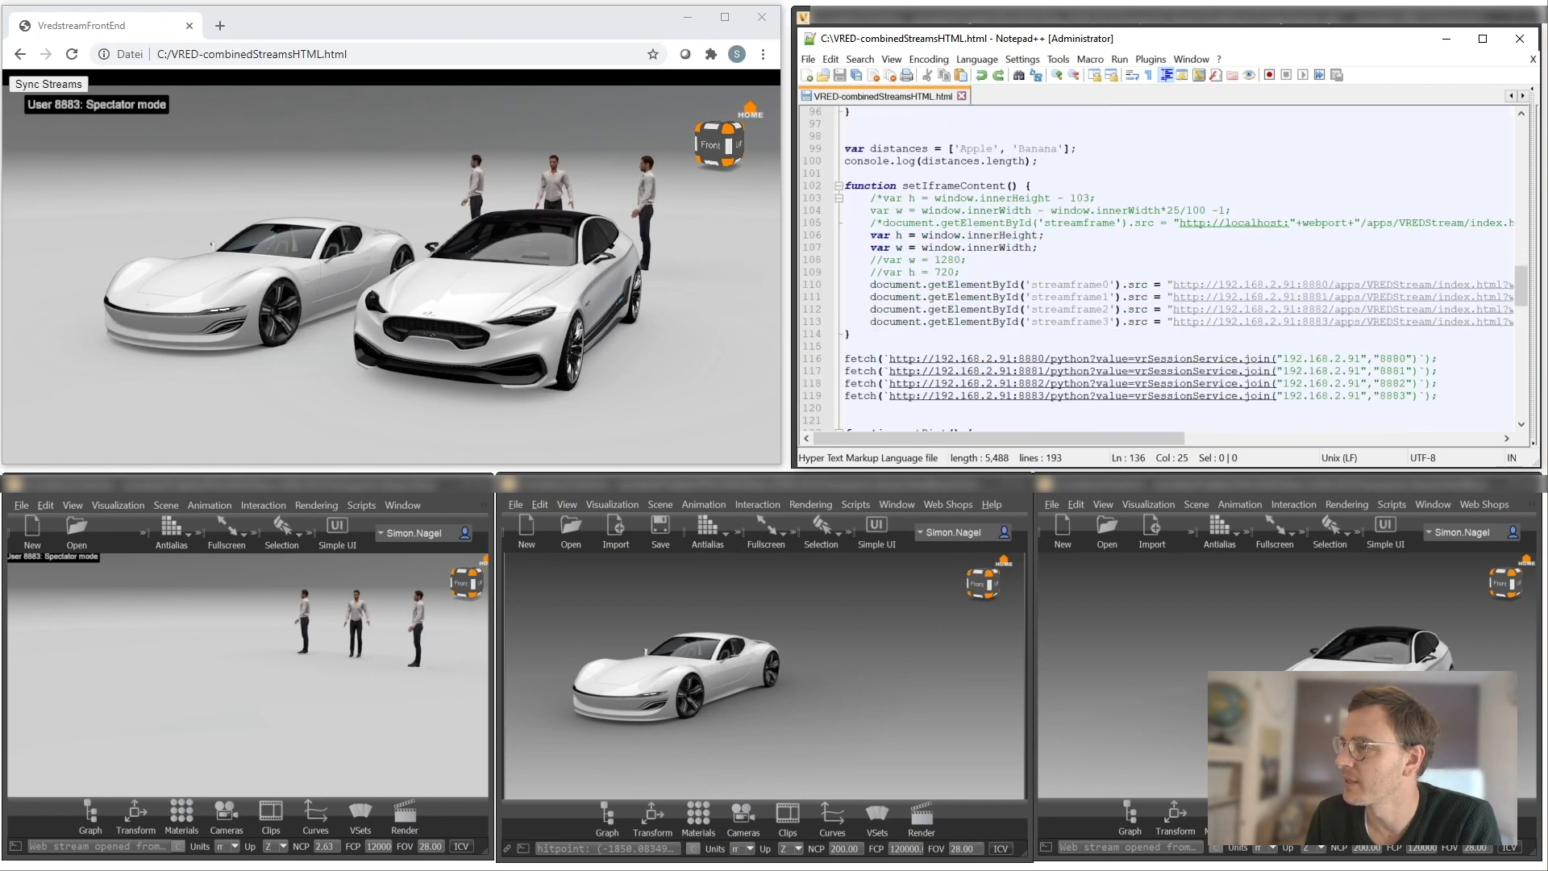
pyautogui.scroll(-1, 1169, 259)
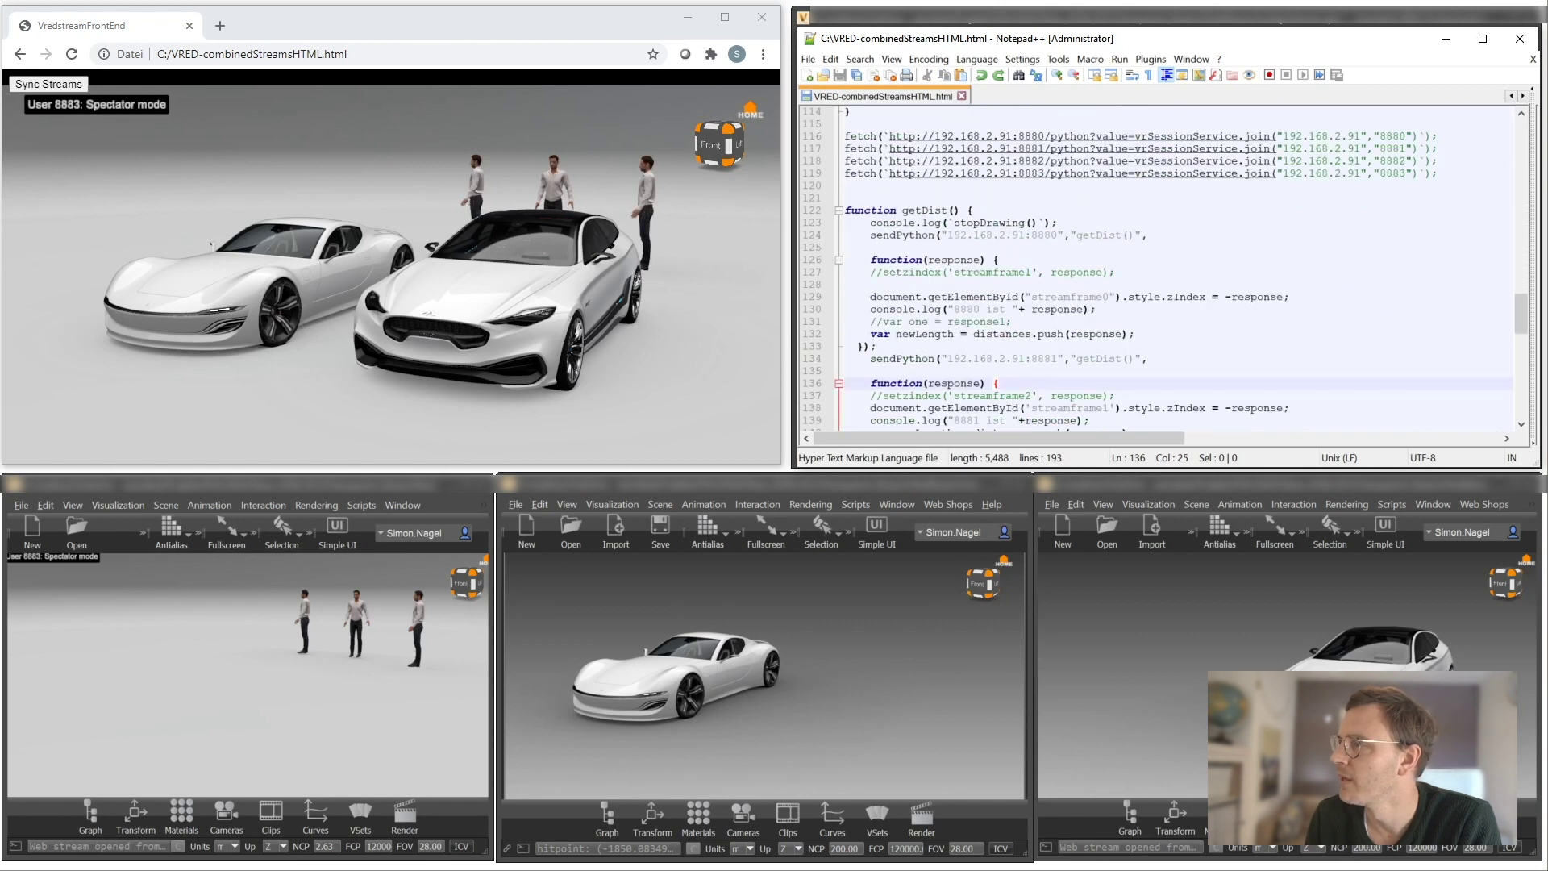
pyautogui.scroll(4, 1264, 337)
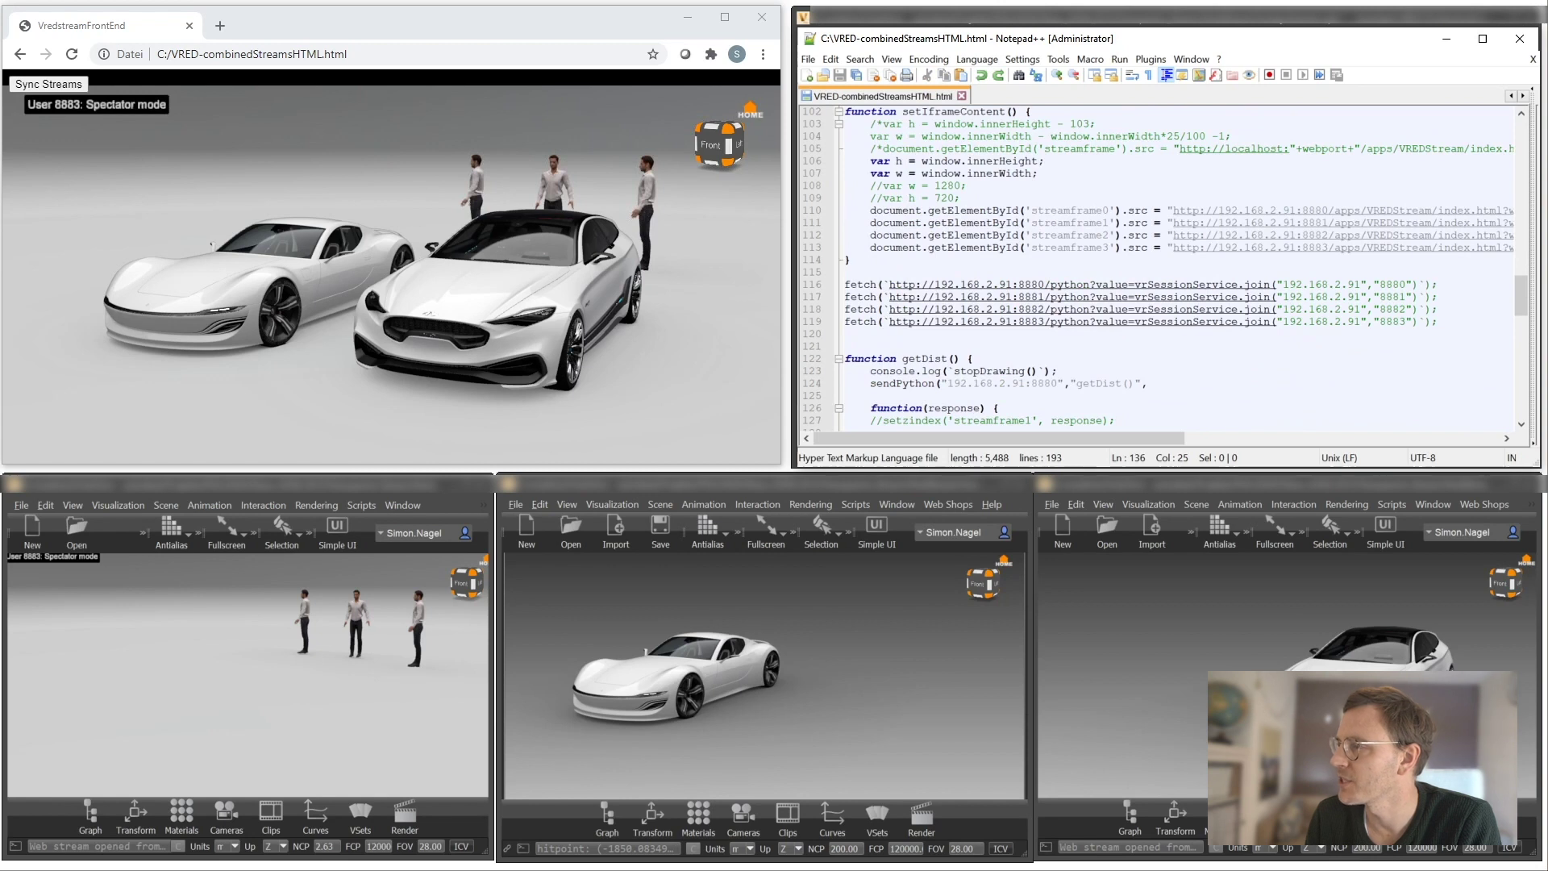
pyautogui.moveTo(1440, 323); pyautogui.dragTo(828, 290)
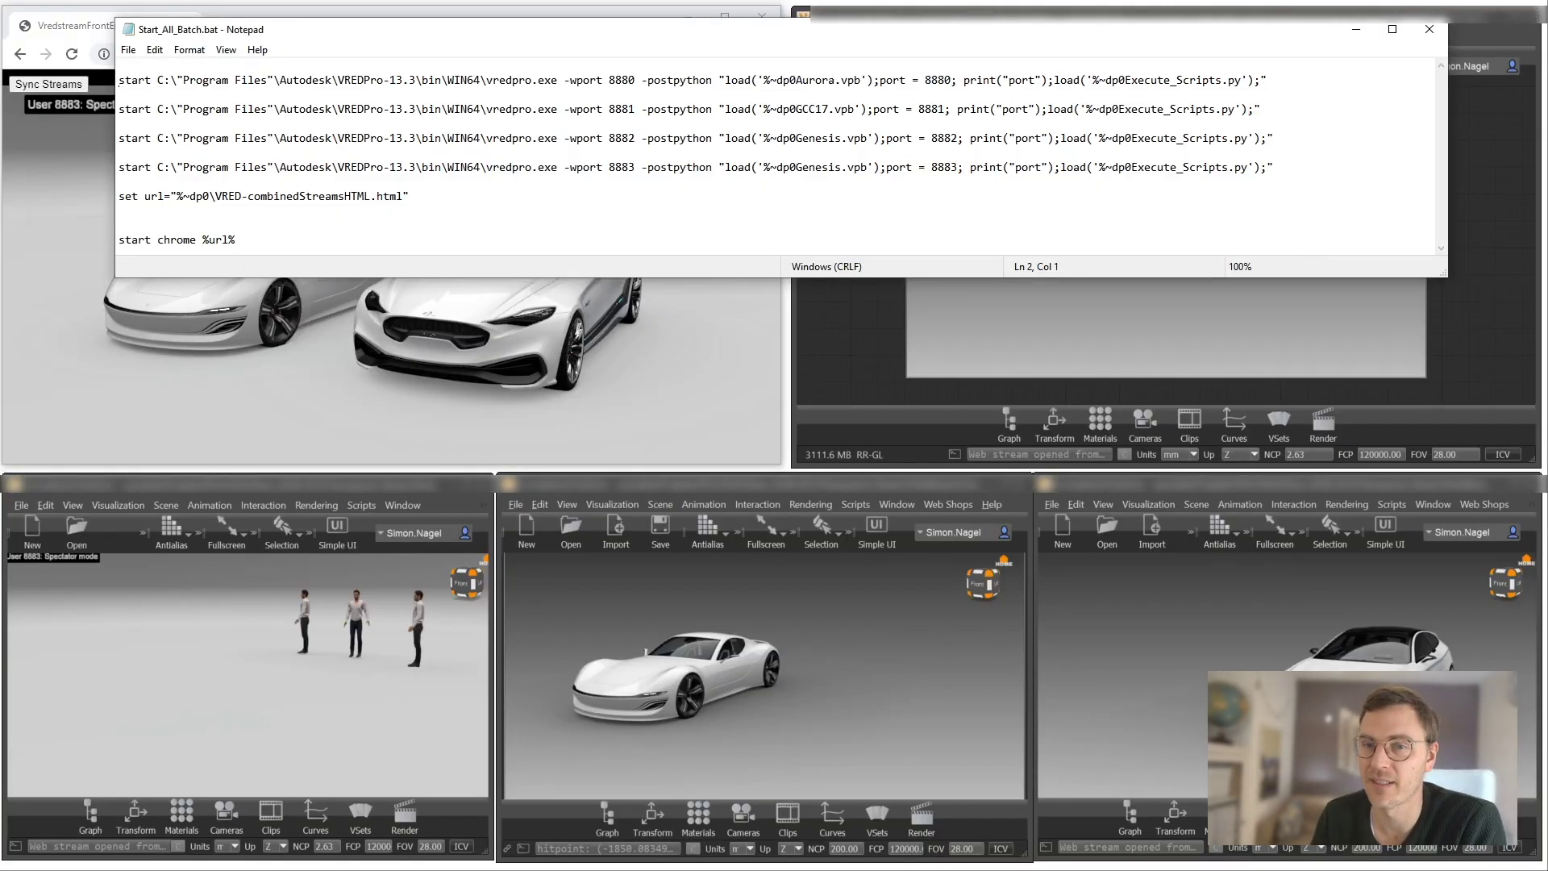
# On the first VRED launch line, highlight the -wport 8880 port, the Aurora scene load and the Execute_Scripts startup script
pyautogui.moveTo(119, 80); pyautogui.dragTo(635, 80)
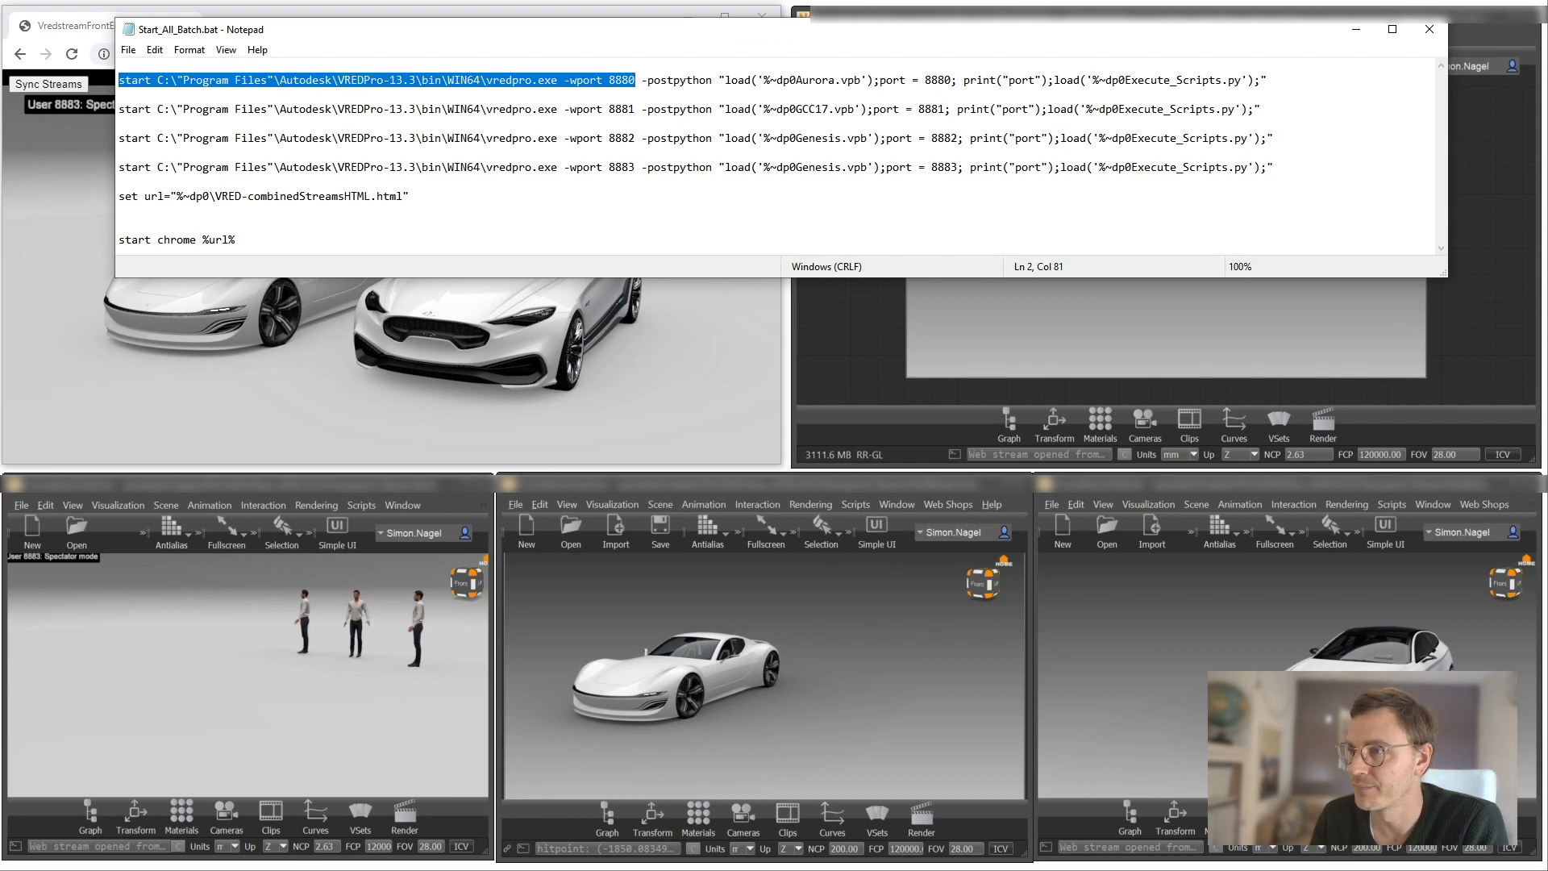
pyautogui.moveTo(563, 79); pyautogui.dragTo(634, 80)
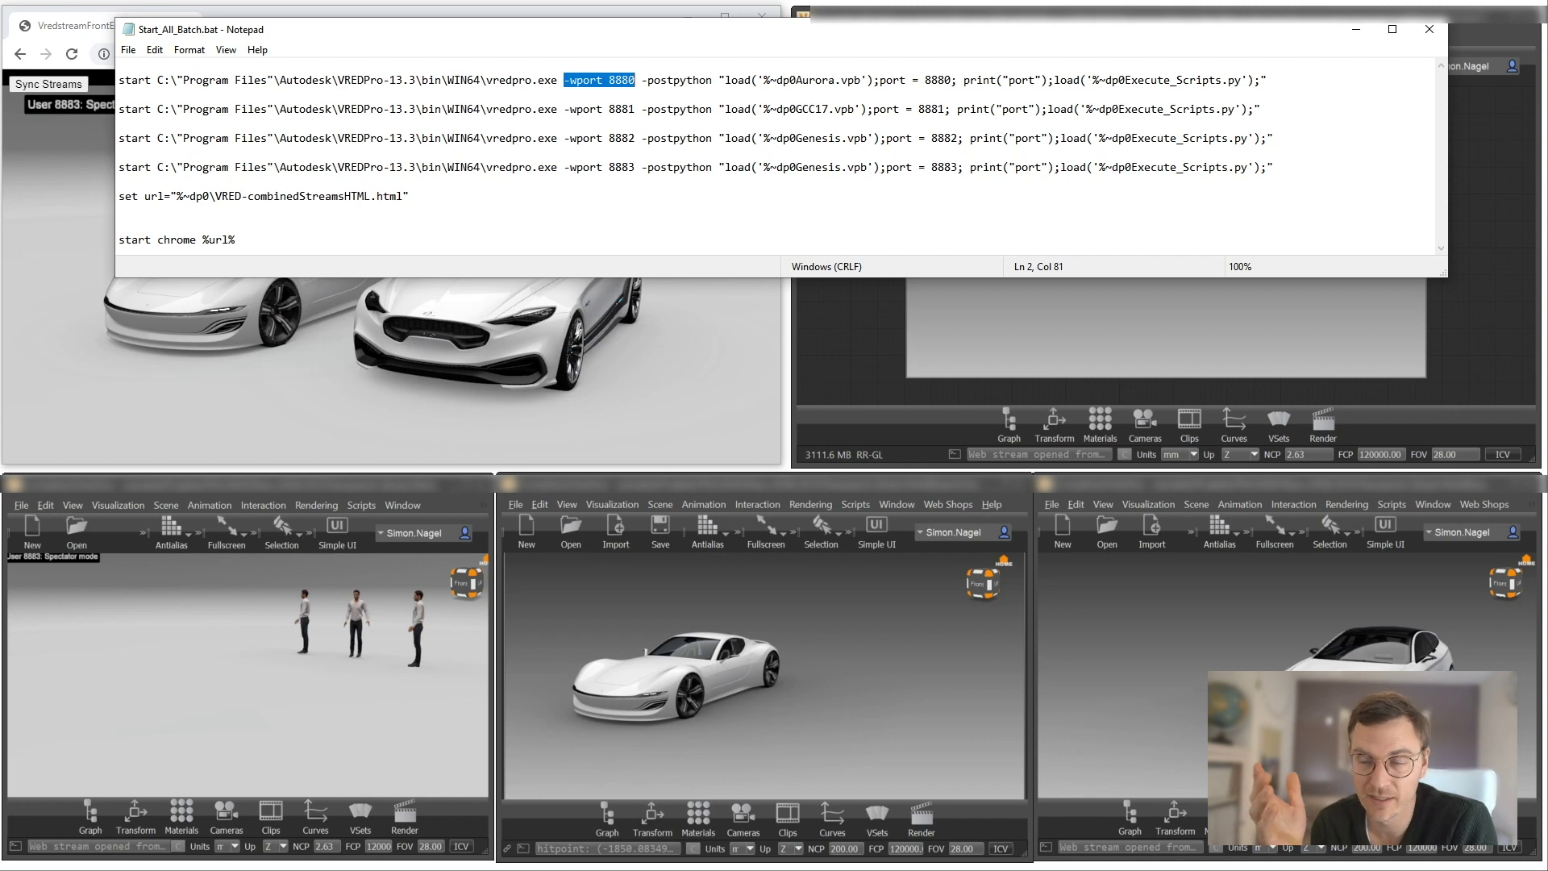
pyautogui.click(119, 123)
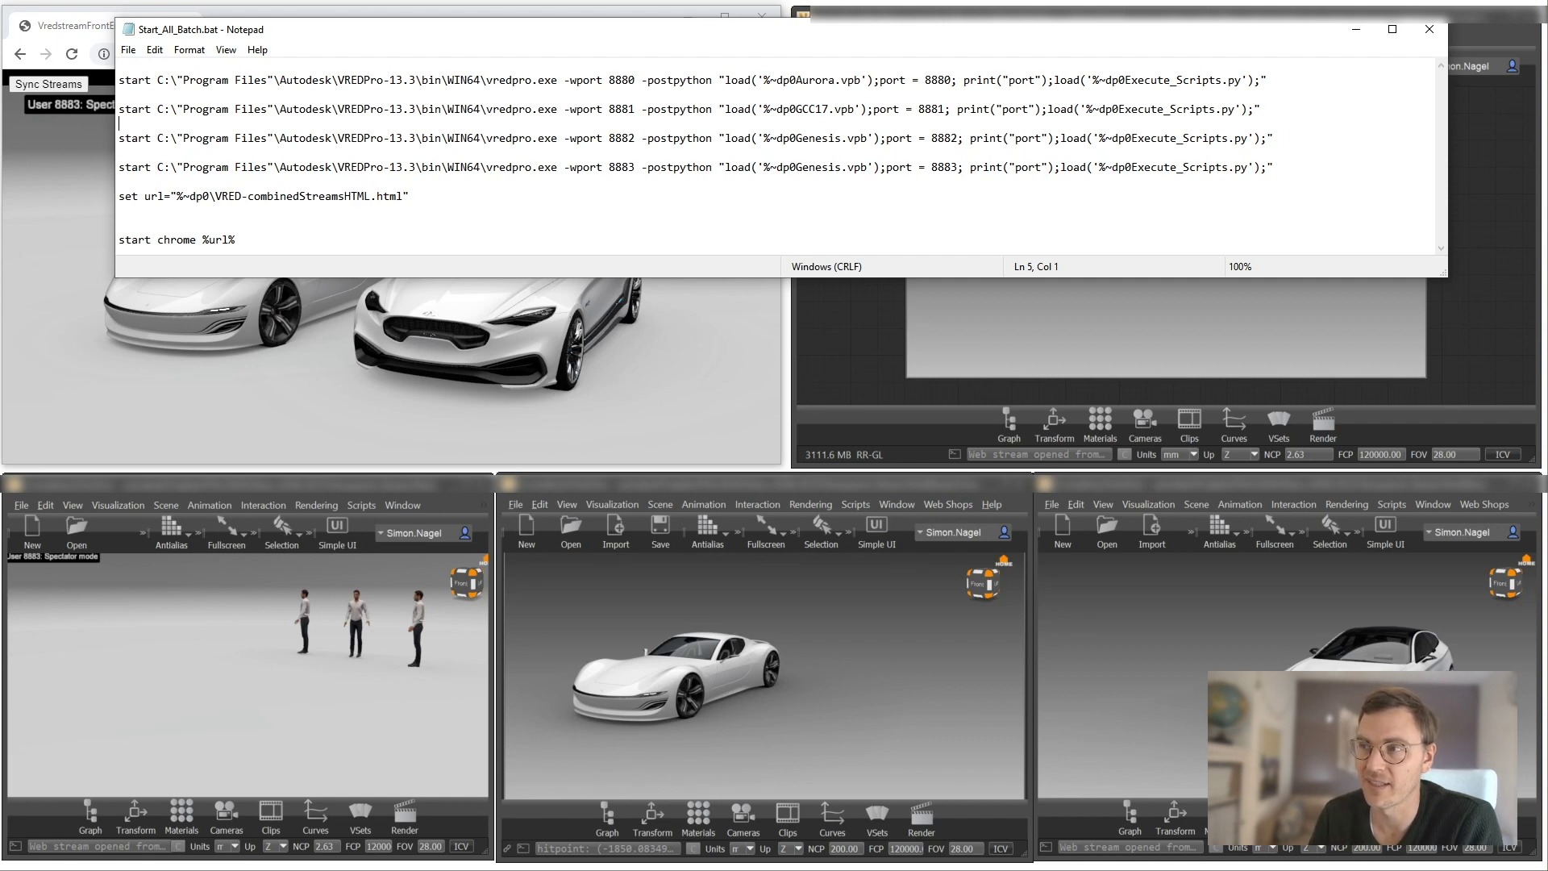
pyautogui.moveTo(642, 80); pyautogui.dragTo(867, 80)
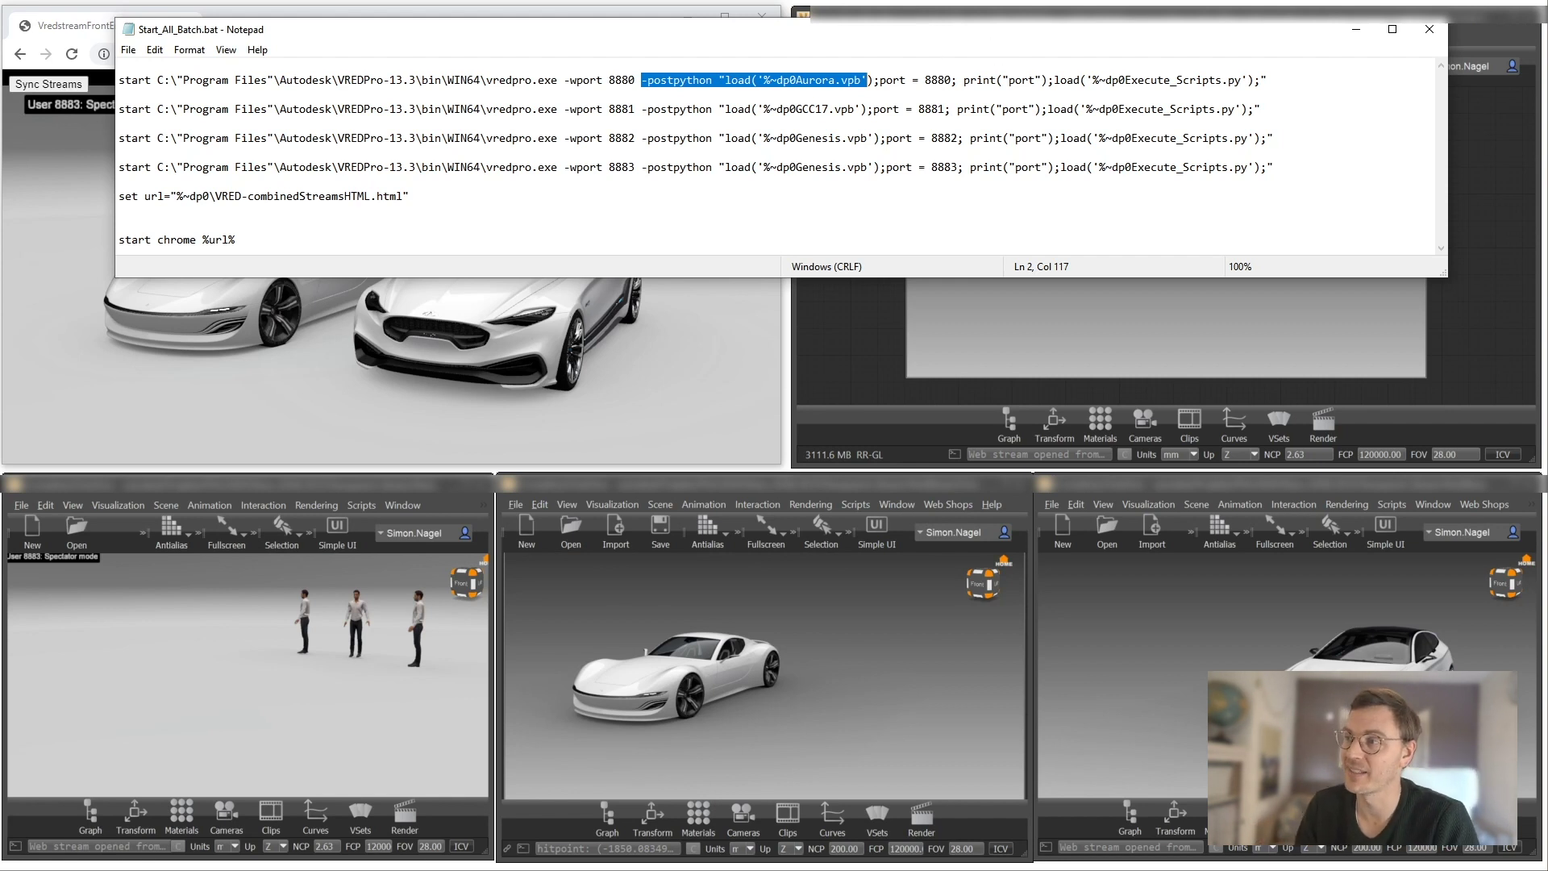
pyautogui.moveTo(1059, 79); pyautogui.dragTo(1228, 80)
pyautogui.click(1244, 80)
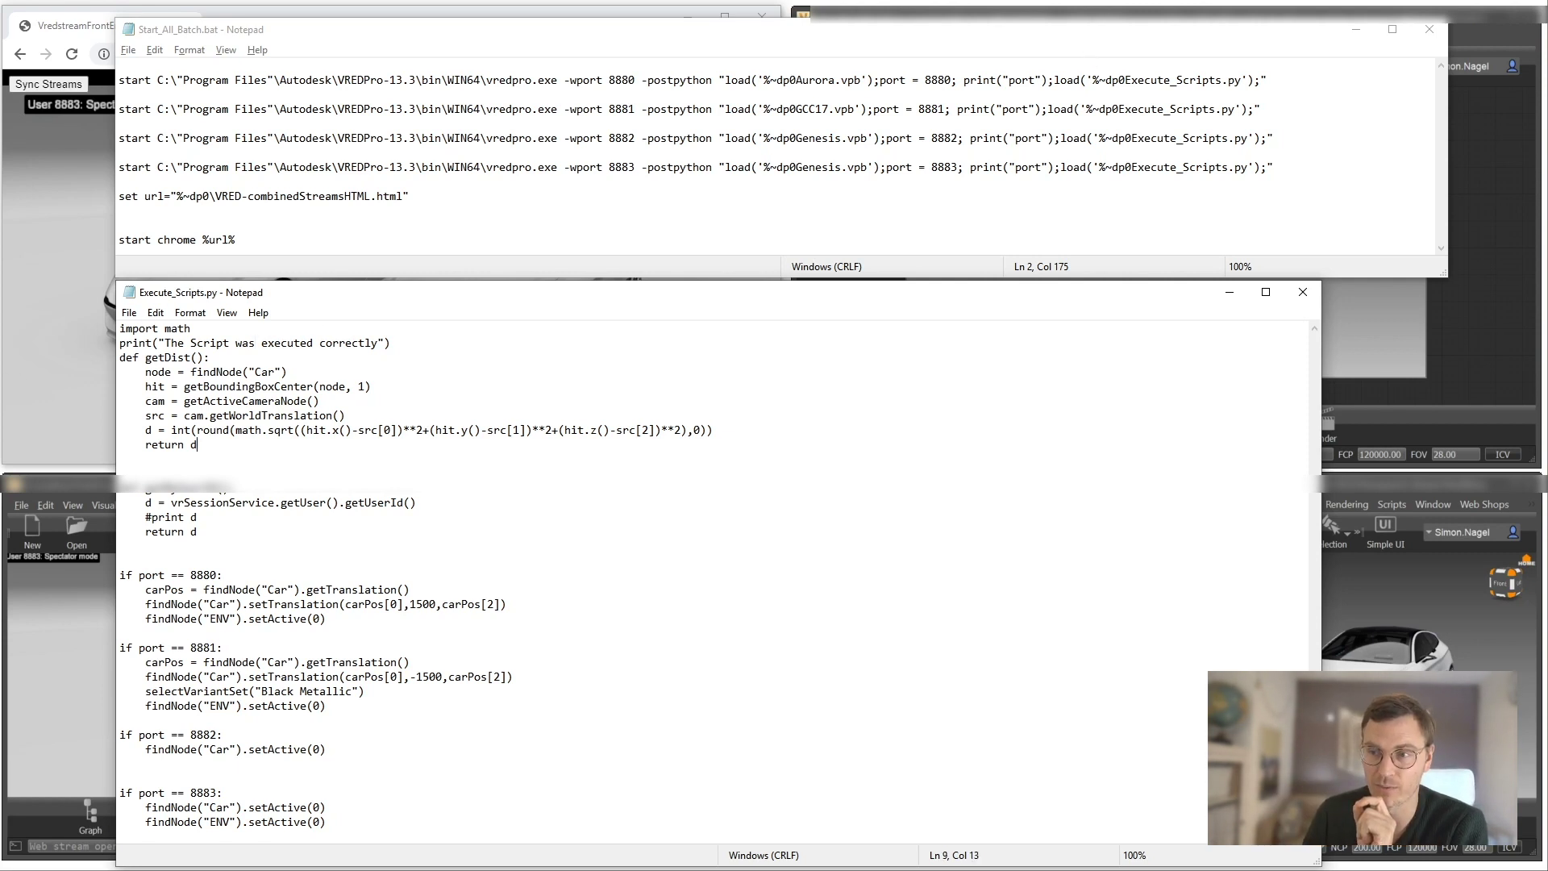
# Select the getDist function and the function returning the user id in Execute_Scripts.py
pyautogui.hotkey('shift', 'Home')
pyautogui.hotkey('shift', 'Up')
pyautogui.hotkey('shift', 'Up')
pyautogui.hotkey('shift', 'Up')
pyautogui.hotkey('shift', 'Up')
pyautogui.hotkey('shift', 'Up')
pyautogui.hotkey('shift', 'Up')
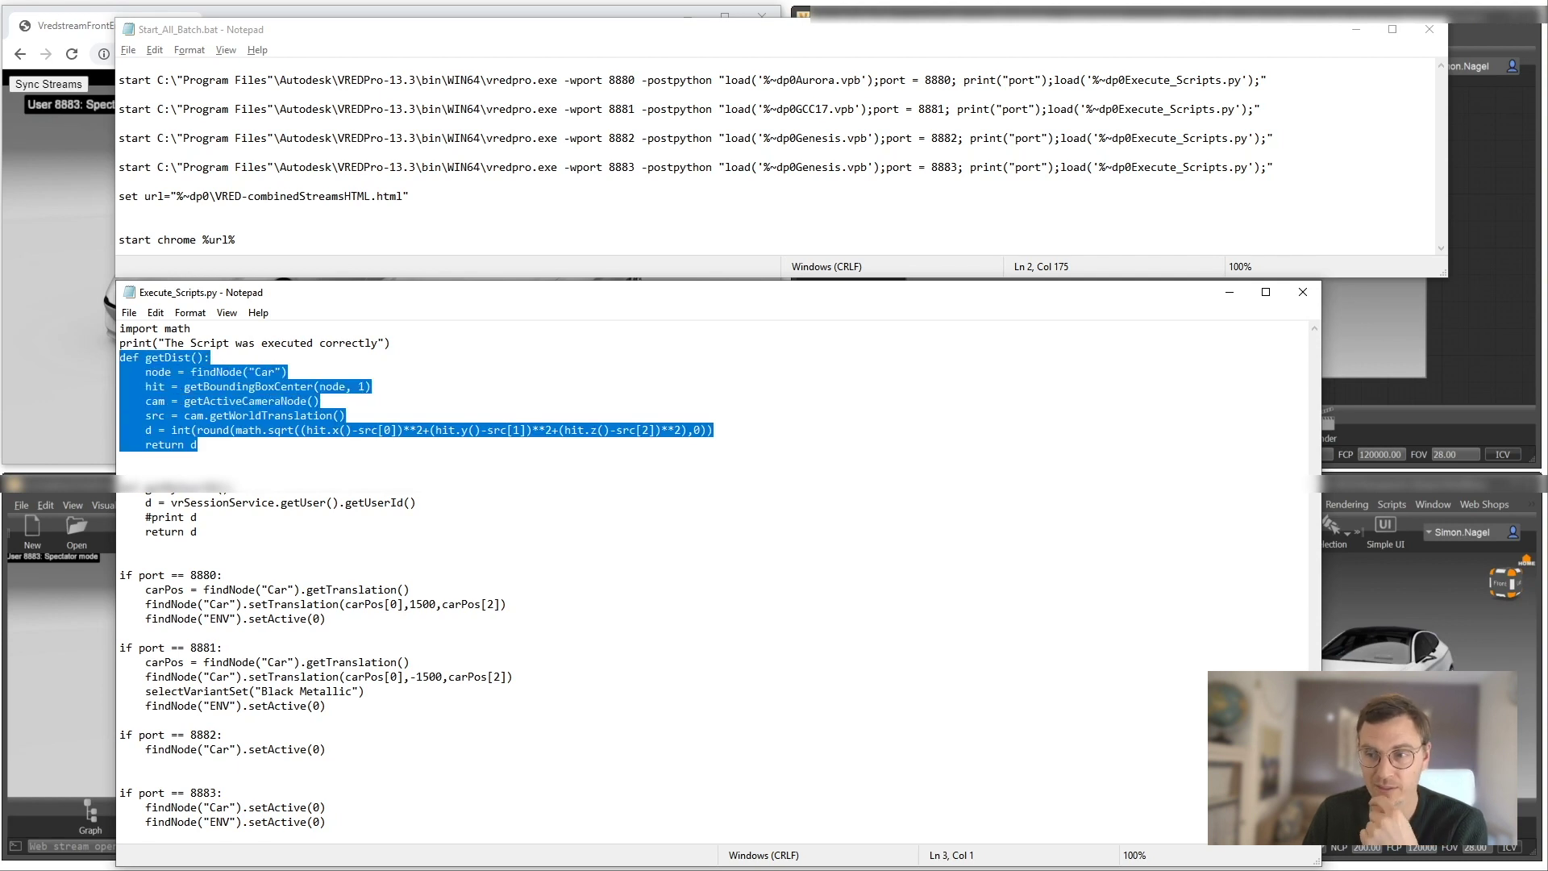
pyautogui.moveTo(199, 531); pyautogui.dragTo(108, 494)
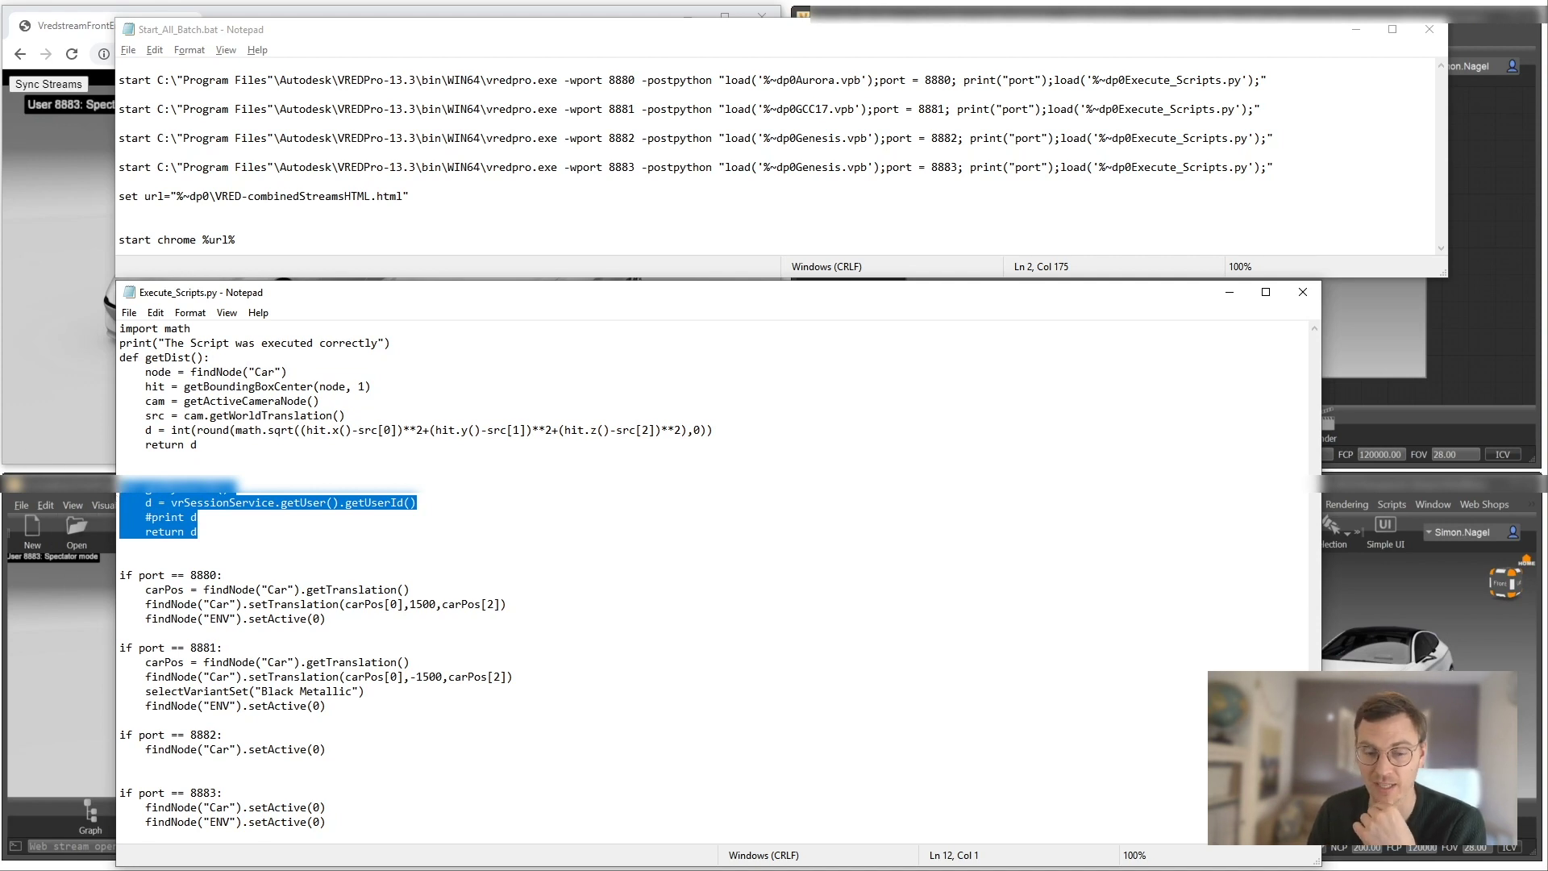
# Trace the port 8880 and 8881 blocks that reposition the Car with a 1500 offset
pyautogui.doubleClick(204, 575)
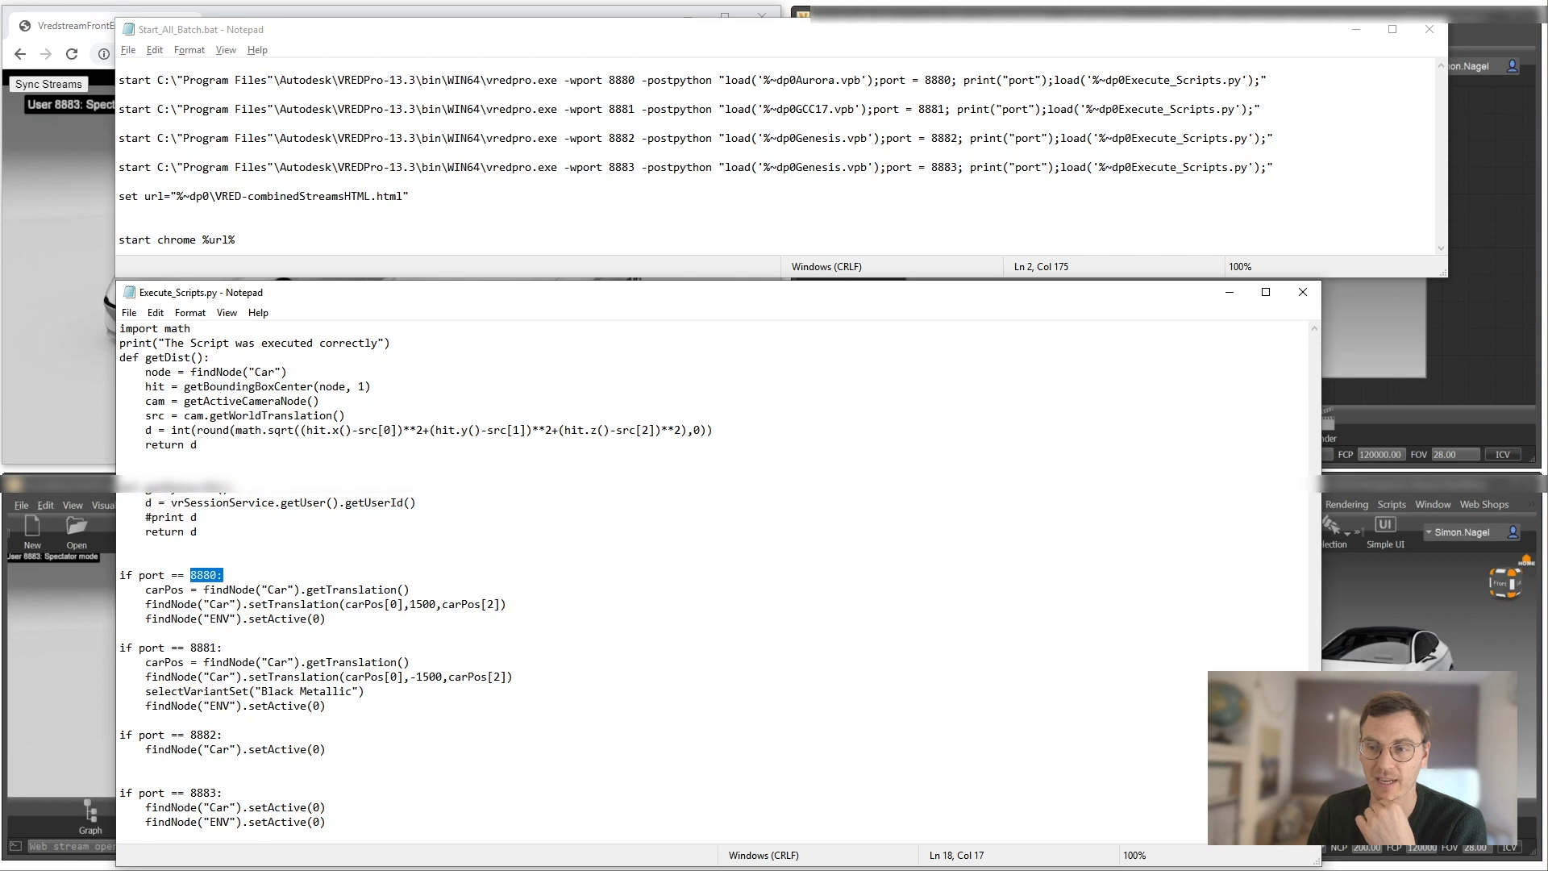
pyautogui.click(215, 590)
pyautogui.moveTo(145, 589); pyautogui.dragTo(394, 589)
pyautogui.click(268, 619)
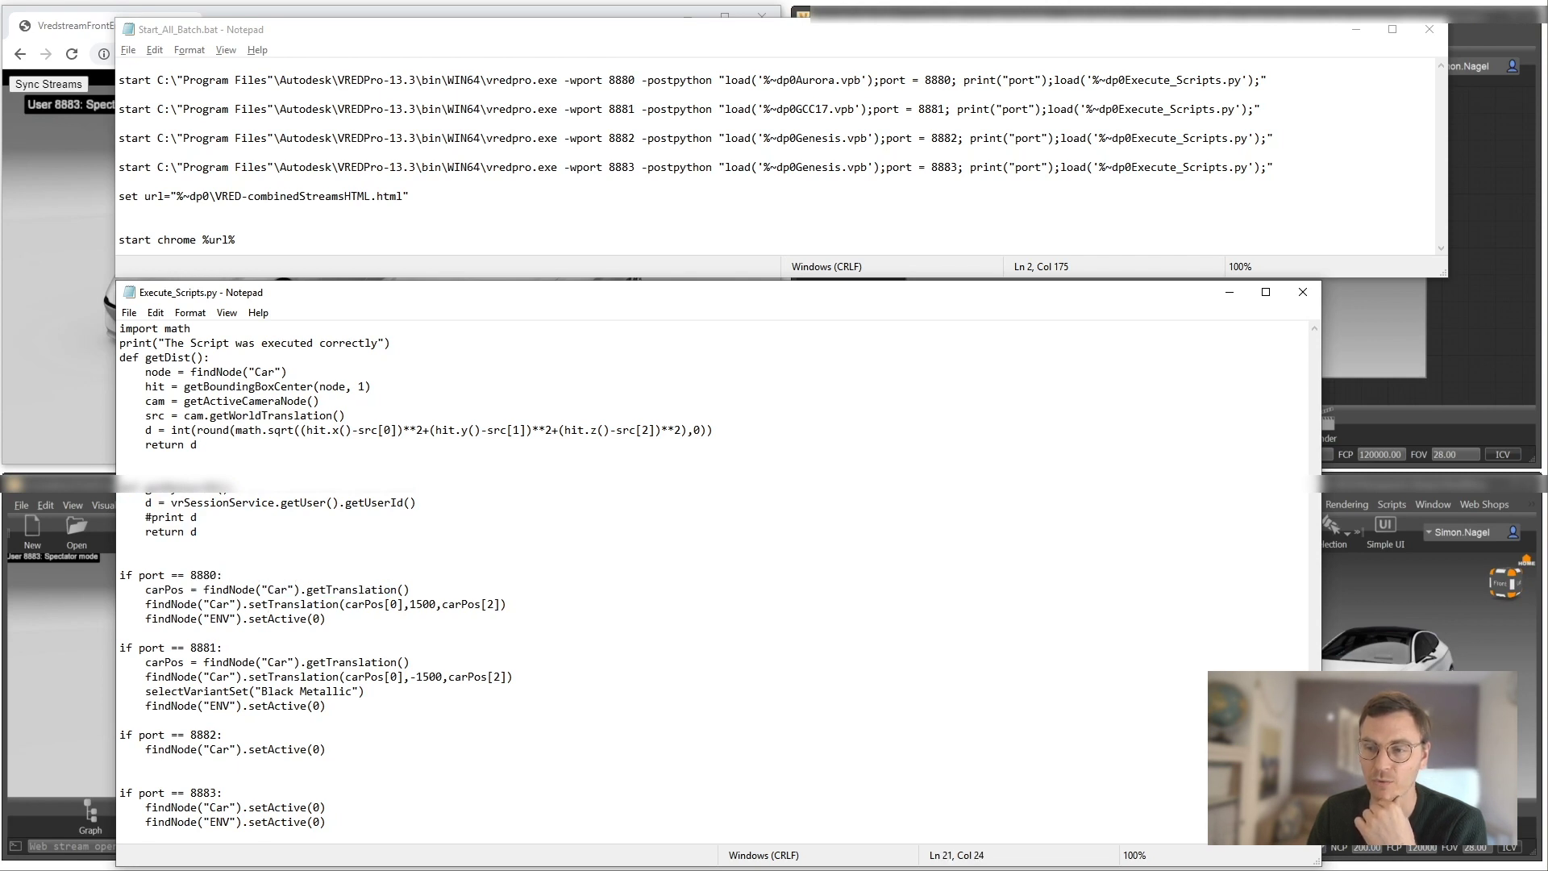
pyautogui.moveTo(145, 604); pyautogui.dragTo(481, 604)
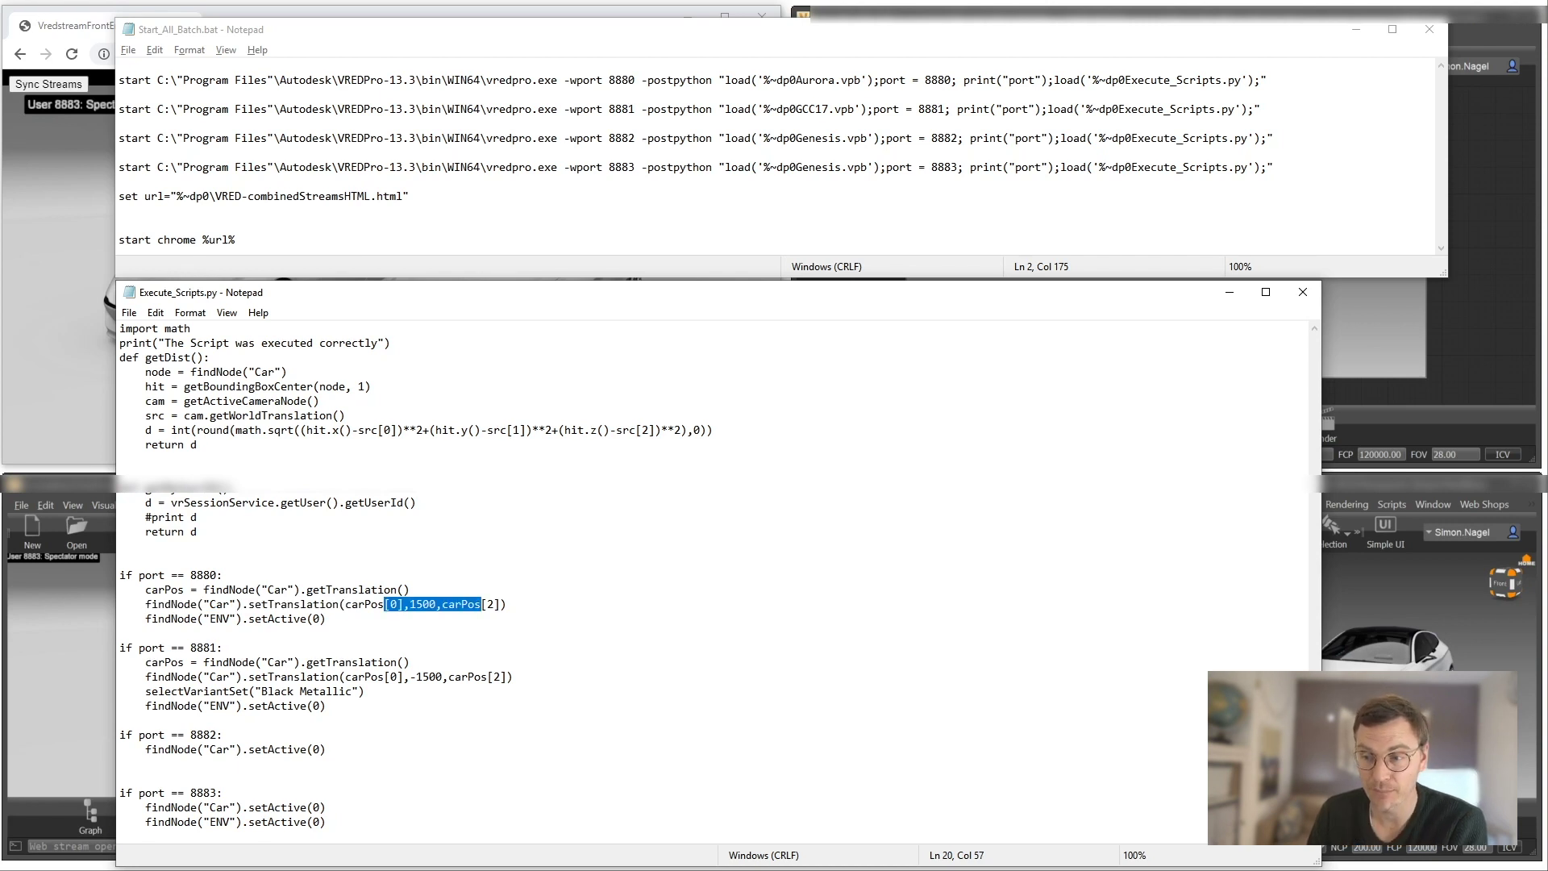
pyautogui.moveTo(145, 662); pyautogui.dragTo(351, 662)
pyautogui.click(359, 662)
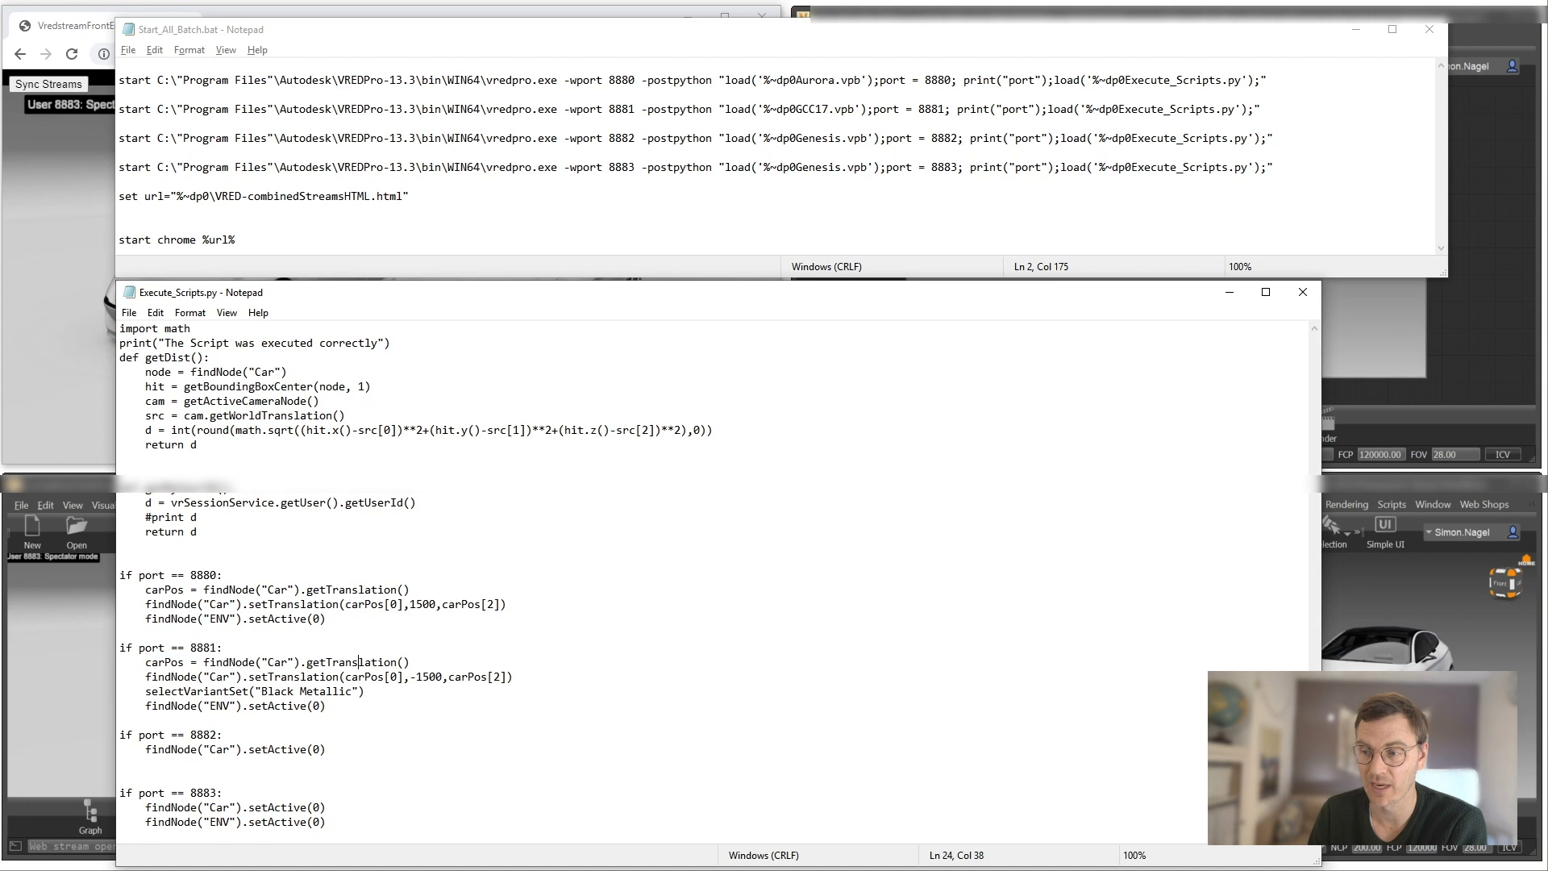
pyautogui.moveTo(444, 676); pyautogui.dragTo(416, 677)
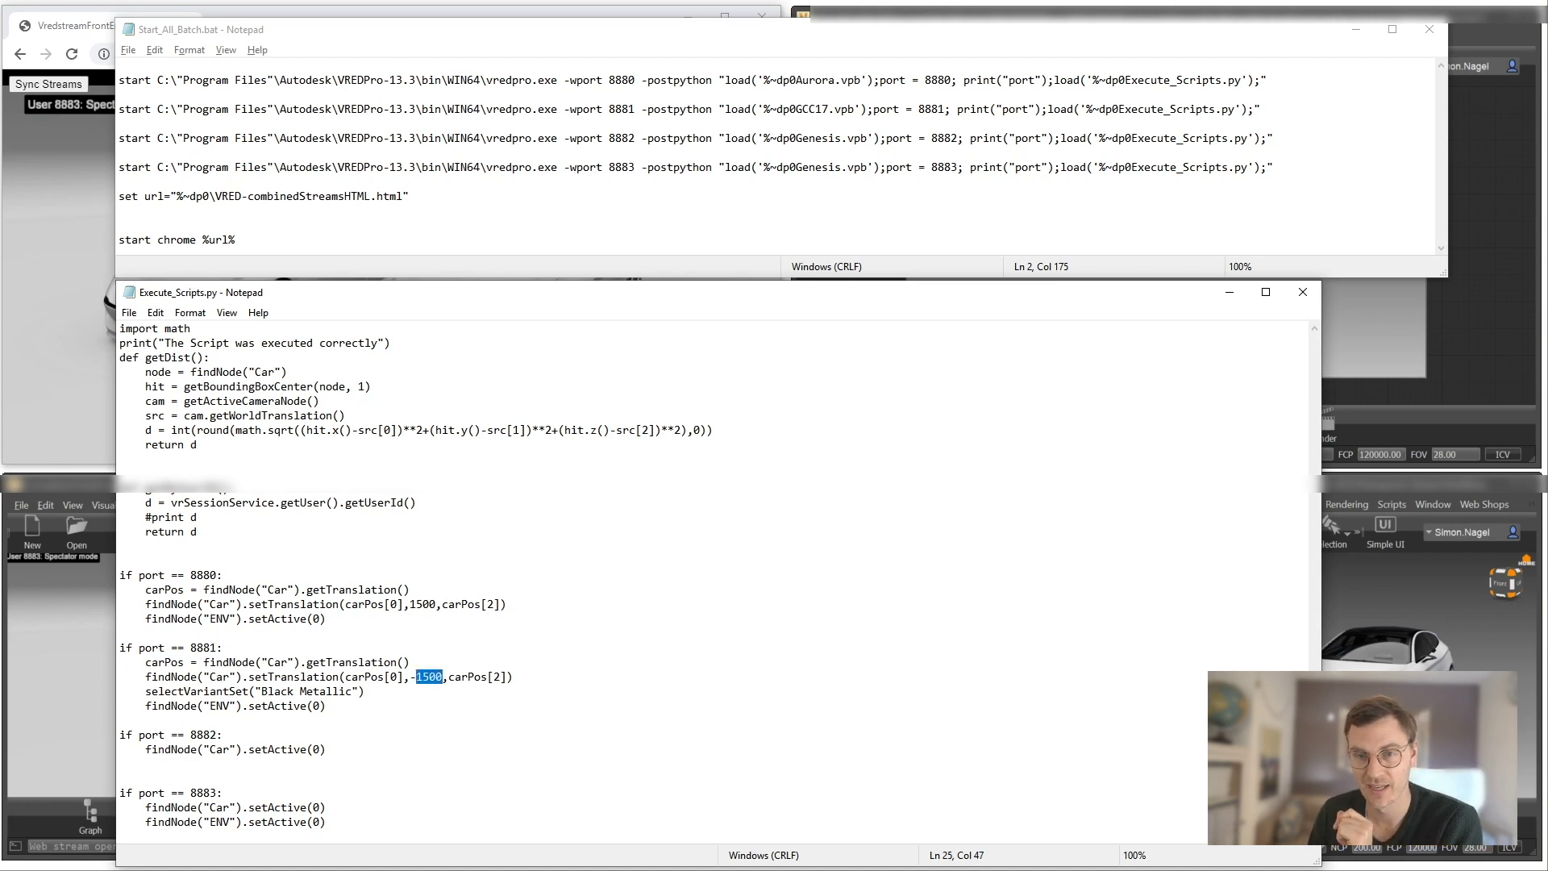
# Mark the lines hiding ENV and hiding the car for port 8882, then minimize the script window
pyautogui.moveTo(334, 705); pyautogui.dragTo(151, 706)
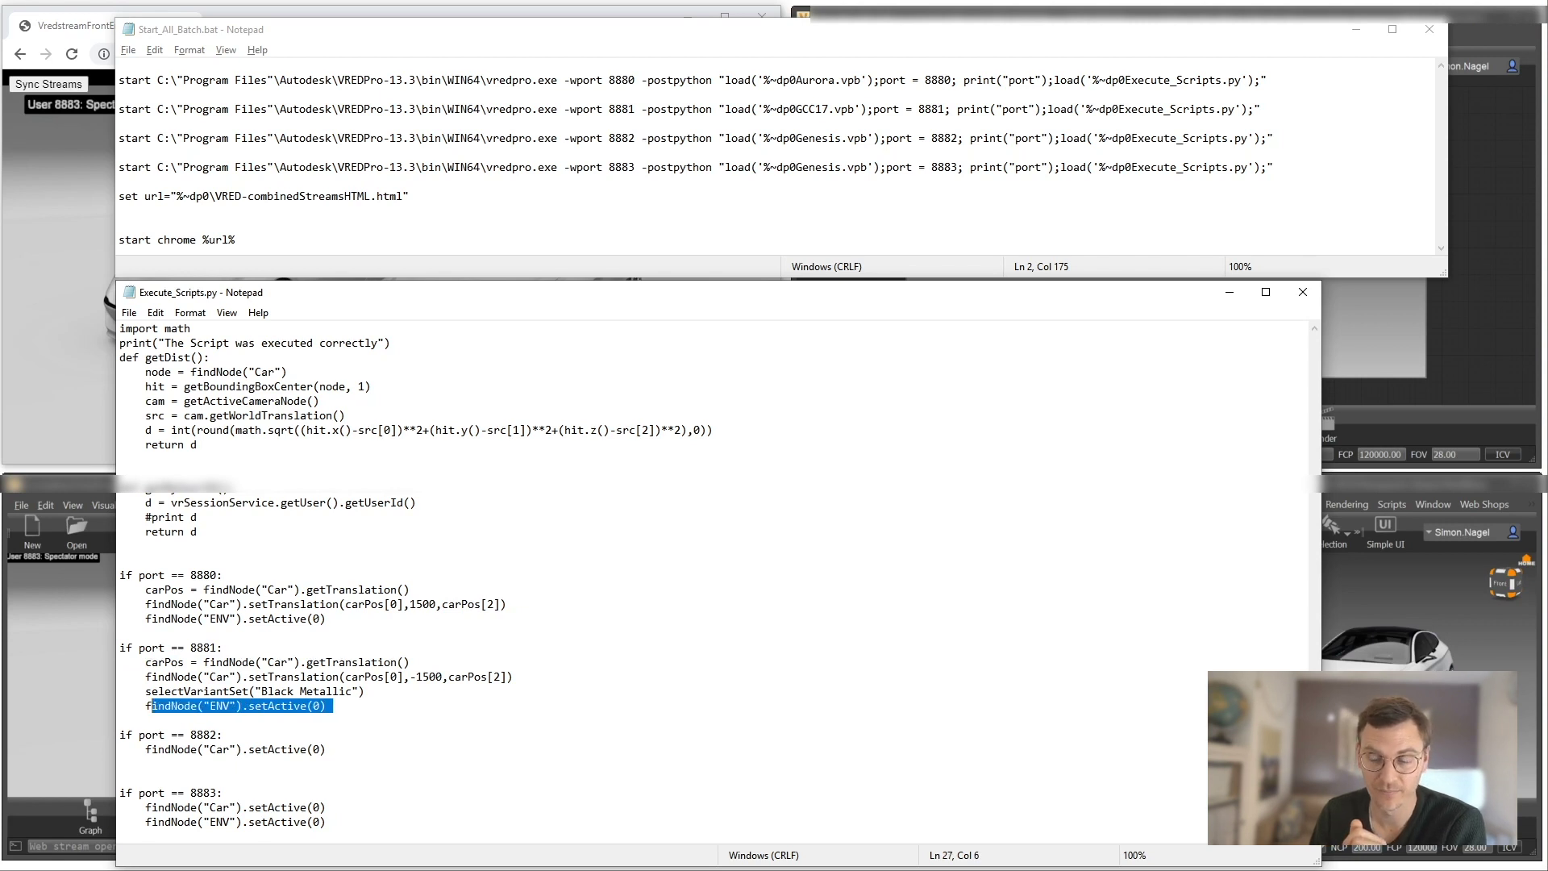
pyautogui.click(194, 735)
pyautogui.moveTo(327, 749); pyautogui.dragTo(145, 749)
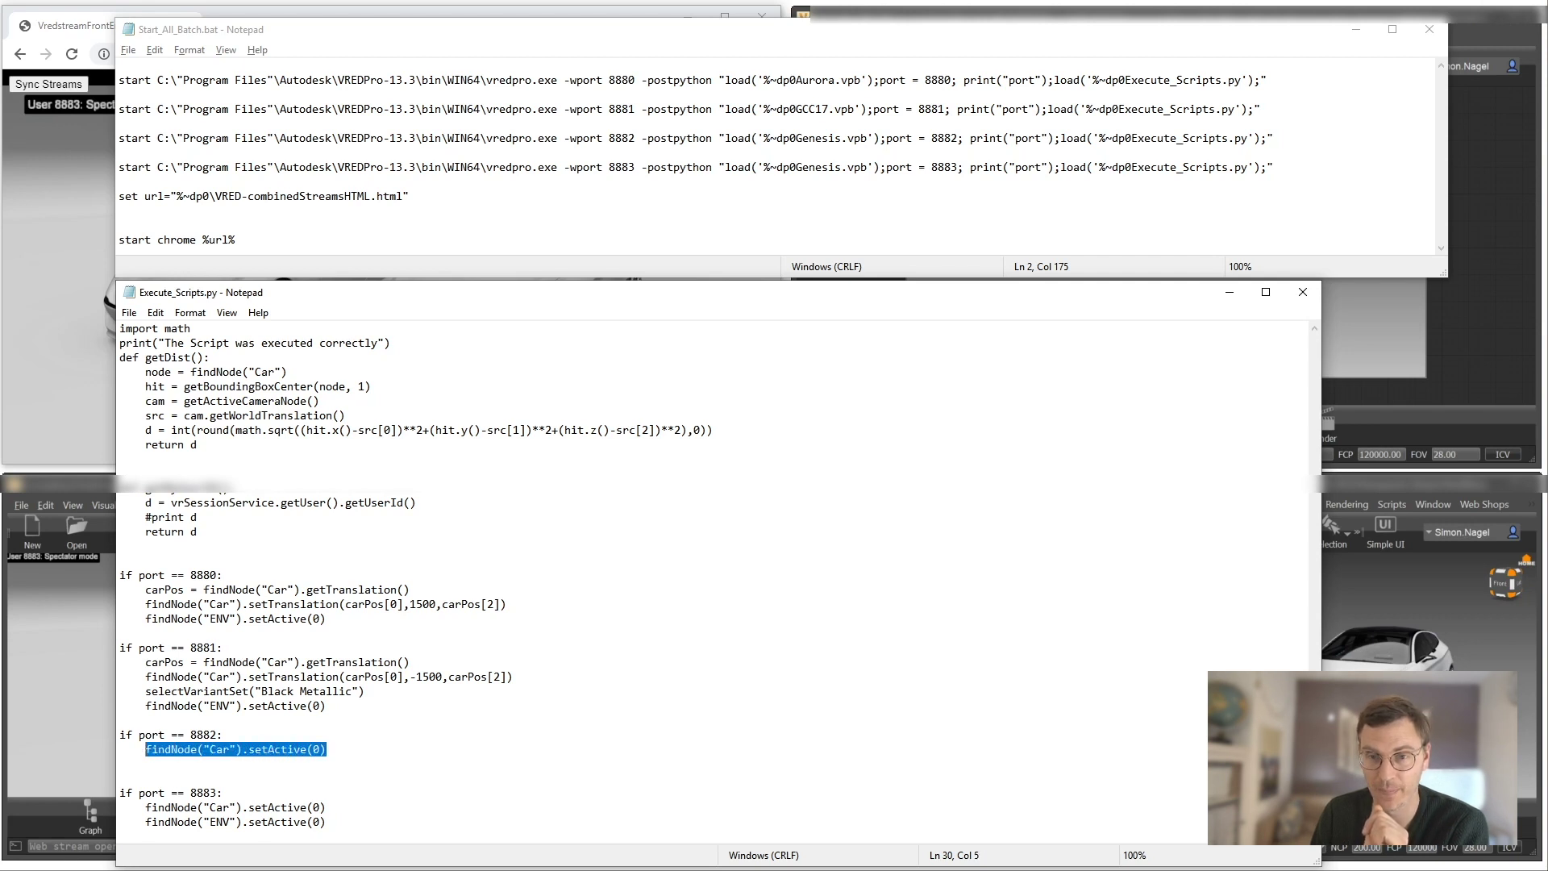
pyautogui.click(332, 822)
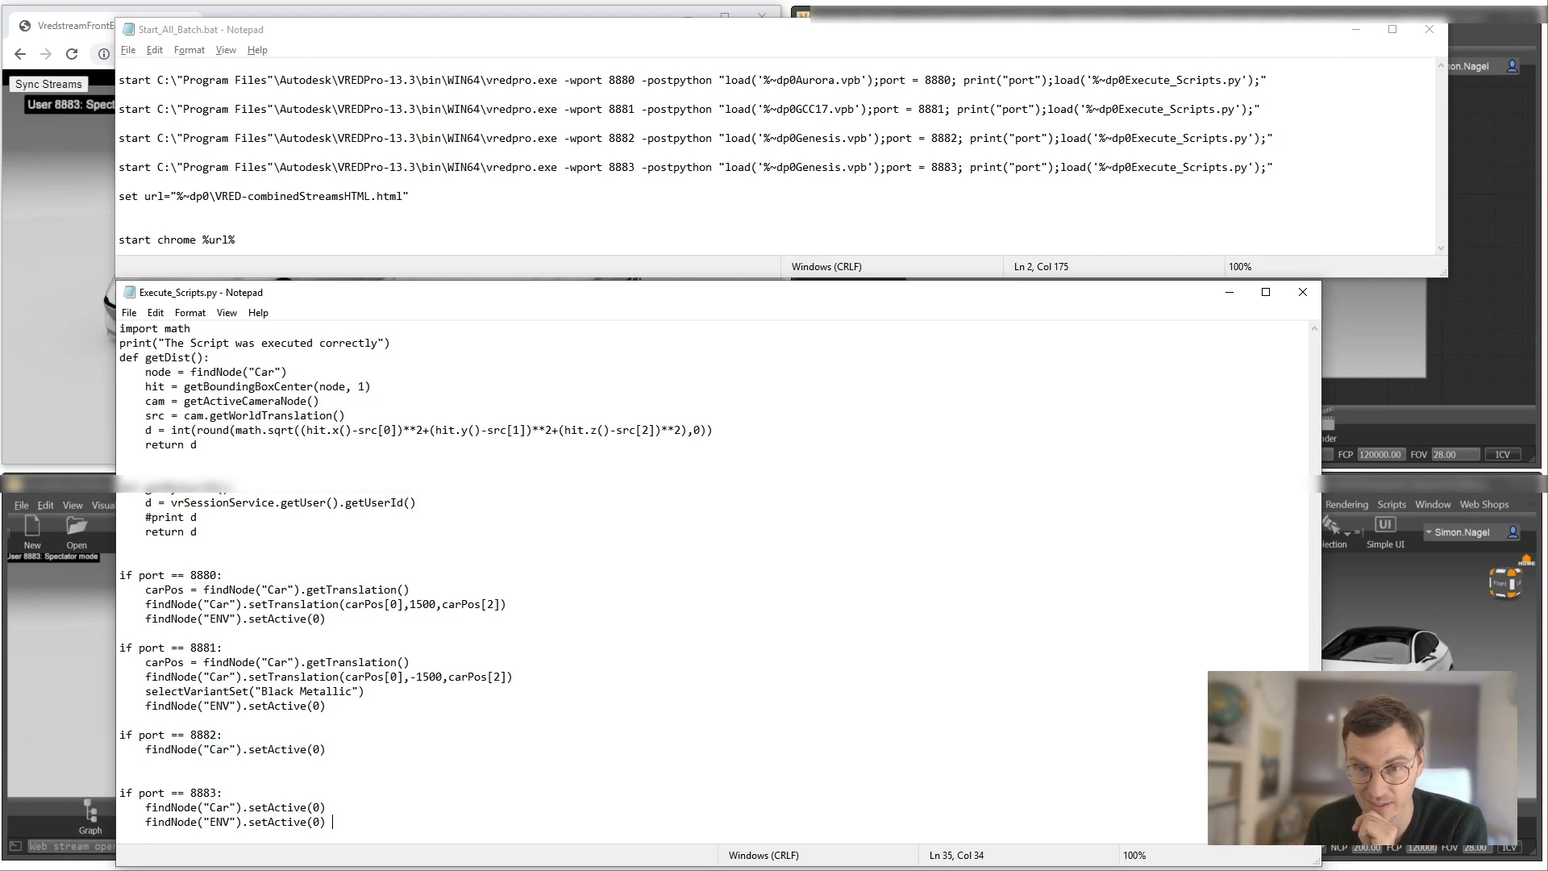
pyautogui.click(1229, 292)
pyautogui.click(1355, 29)
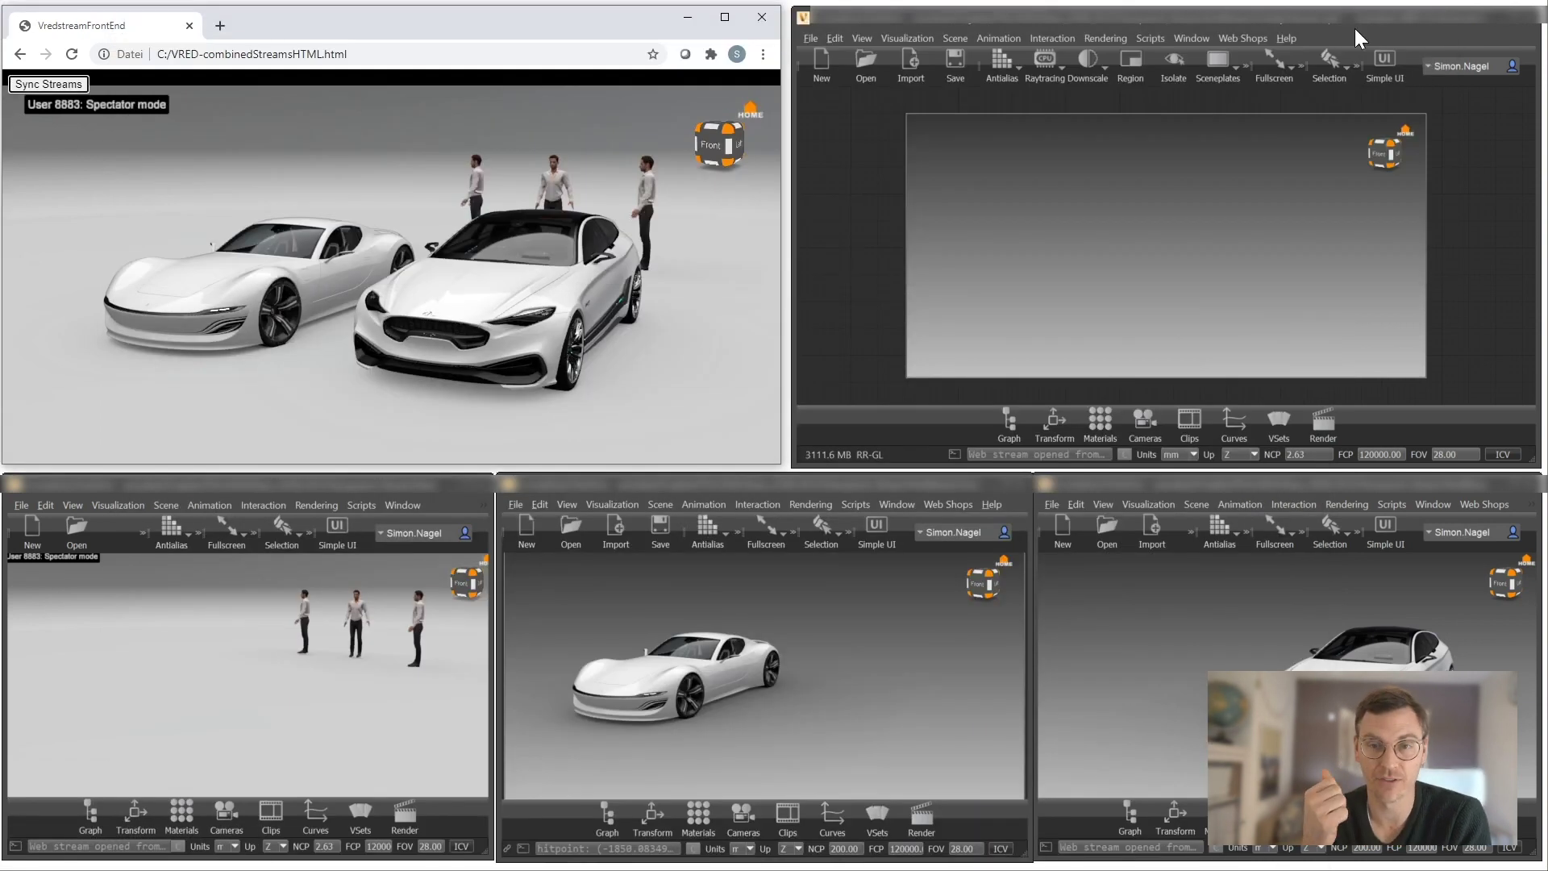